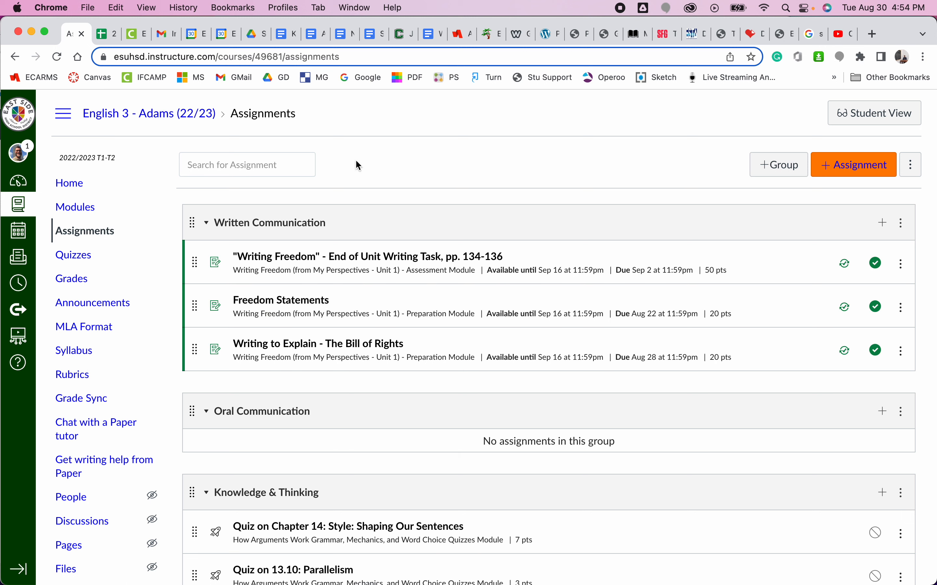
# Start a Turnitin assignment titled "Turnitin" with the instructions "Description." and a maximum grade of 100.
pyautogui.click(915, 169)
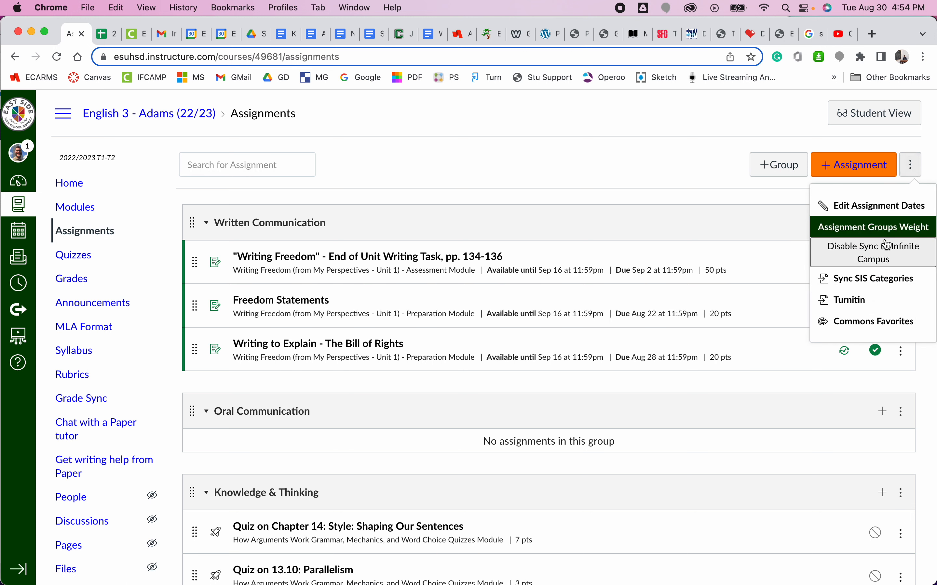
pyautogui.click(868, 297)
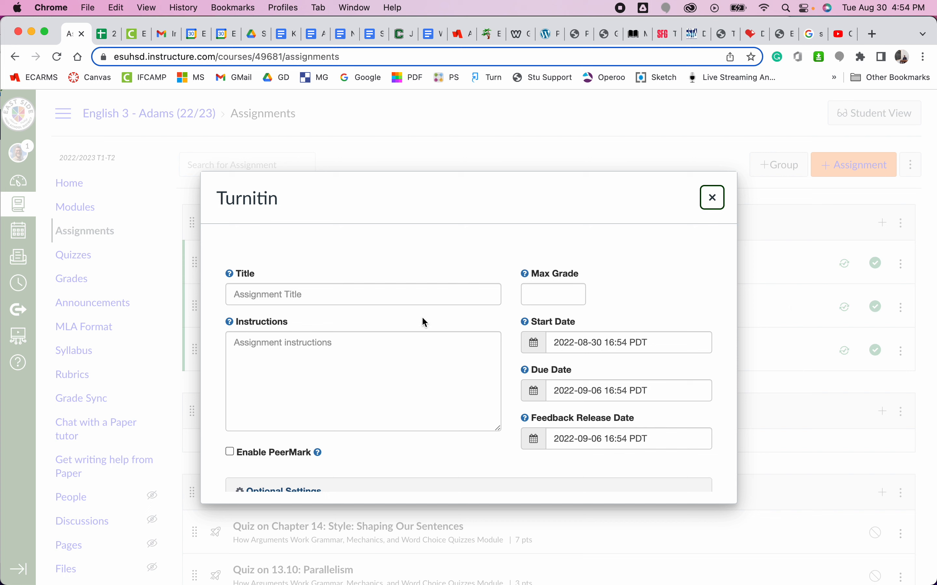
pyautogui.click(348, 287)
pyautogui.write('Turnitin')
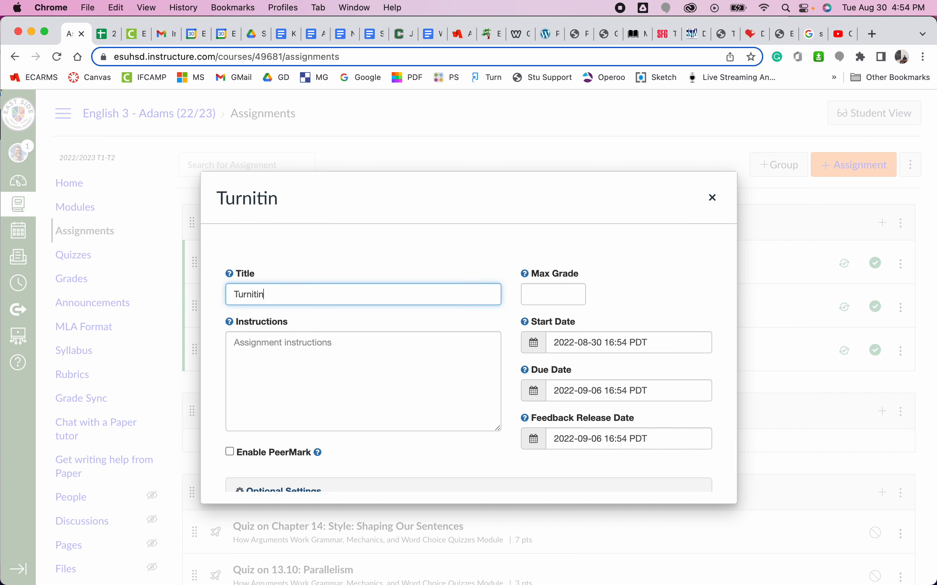
pyautogui.click(360, 349)
pyautogui.write('Des')
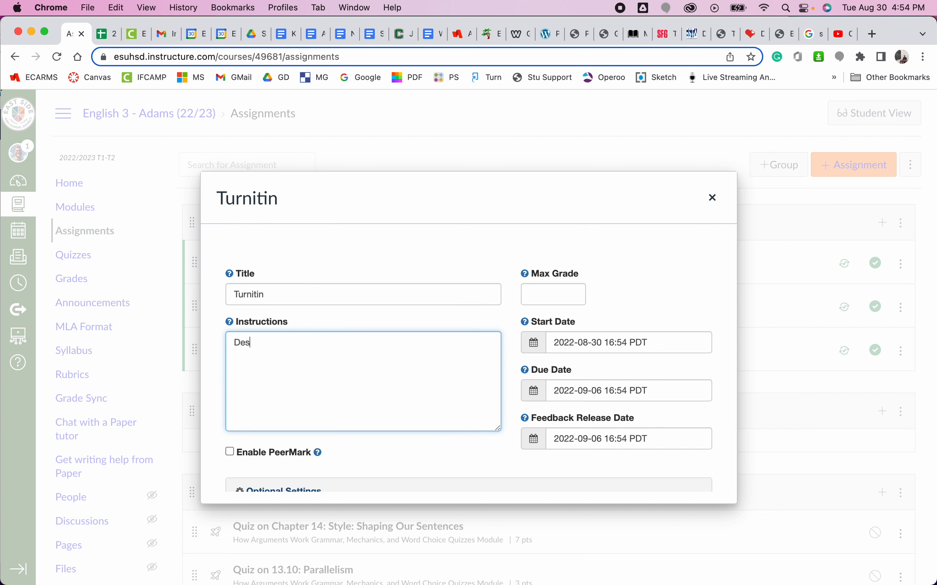
pyautogui.write('cription.')
pyautogui.click(554, 293)
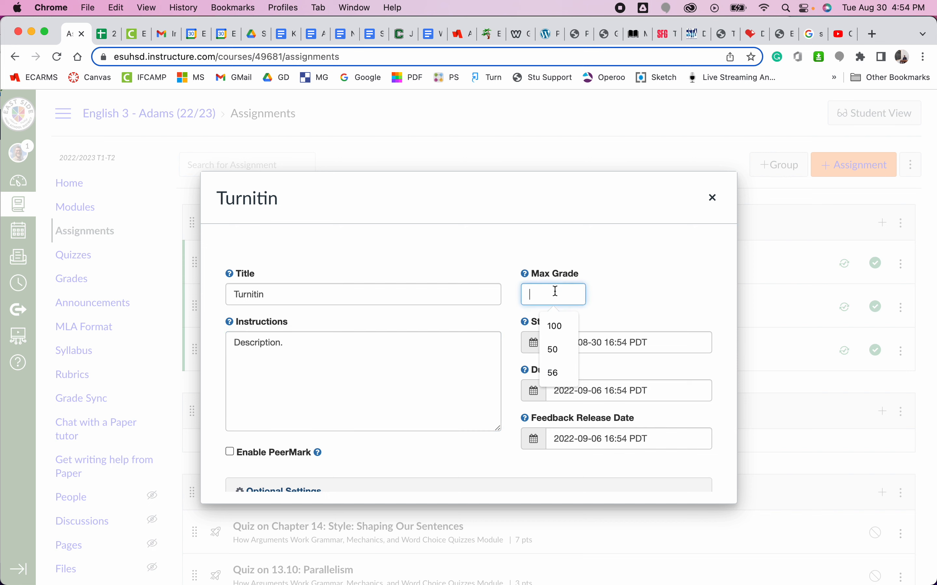
pyautogui.write('100')
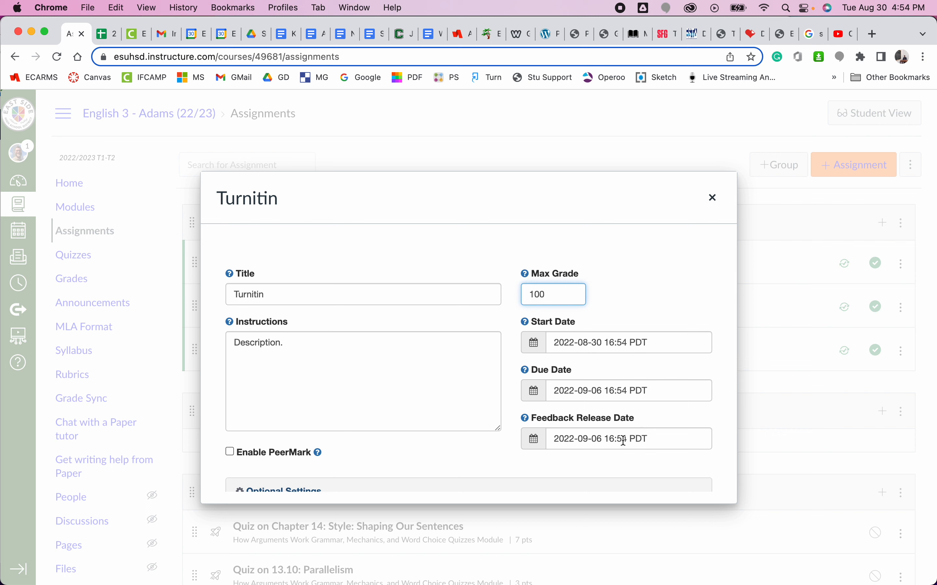
# Expand the optional settings and review the submission, grammar-checking and ETS handbook options down to the rubric section.
pyautogui.scroll(-3, 421, 445)
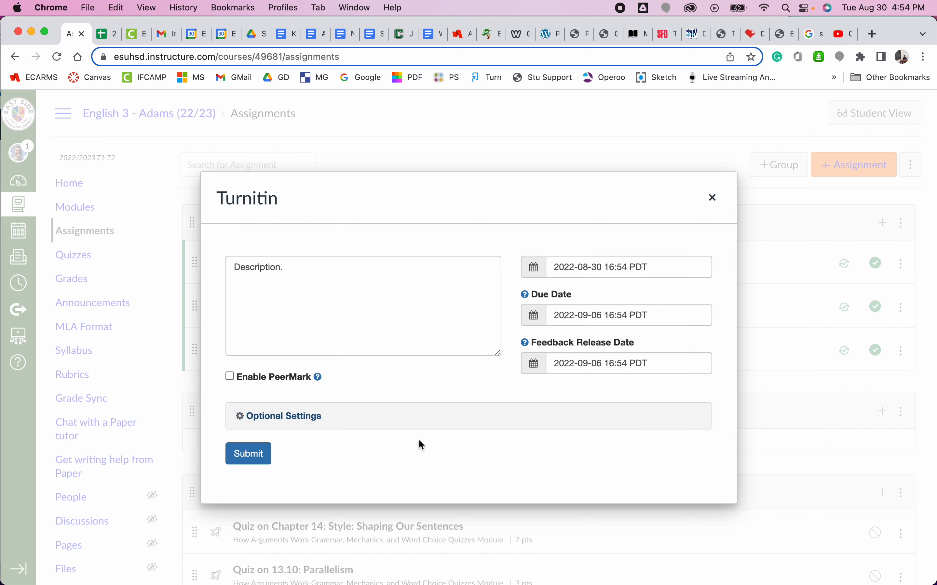
pyautogui.click(310, 420)
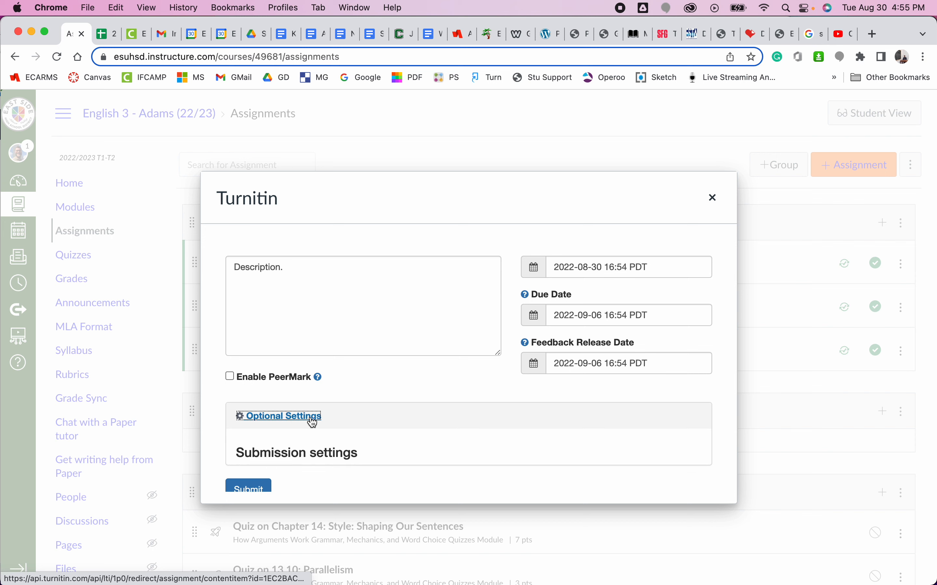
pyautogui.scroll(-1, 484, 437)
pyautogui.scroll(-5, 484, 434)
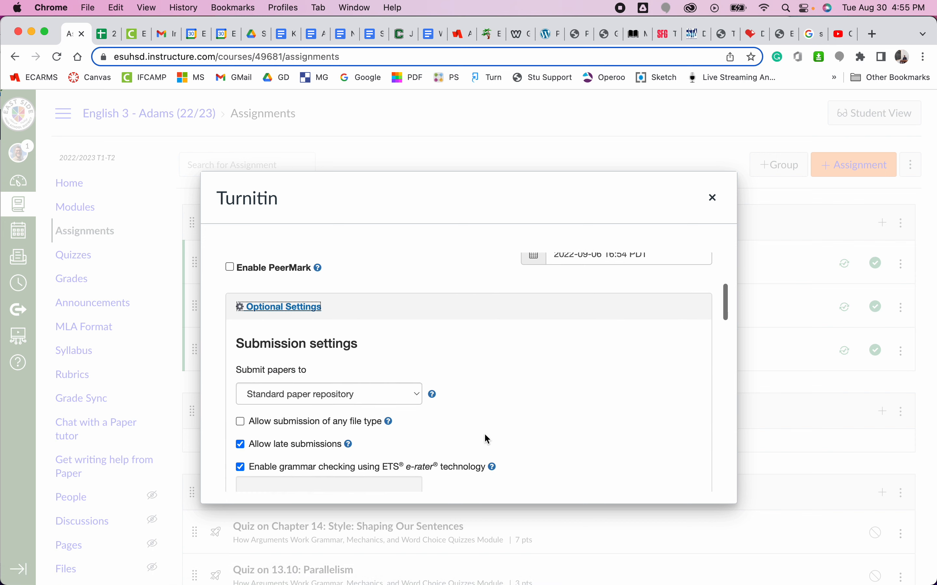
pyautogui.scroll(-2, 559, 424)
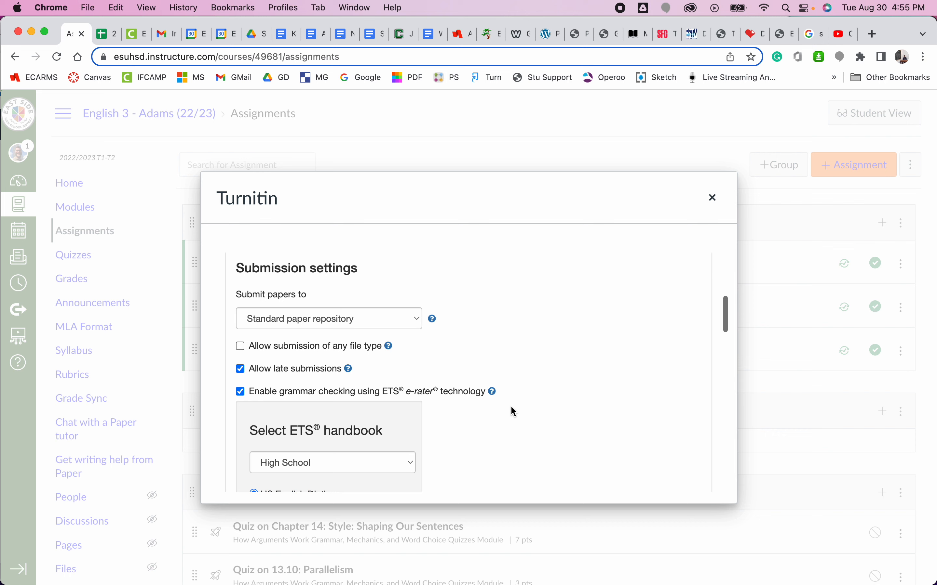
pyautogui.moveTo(493, 393)
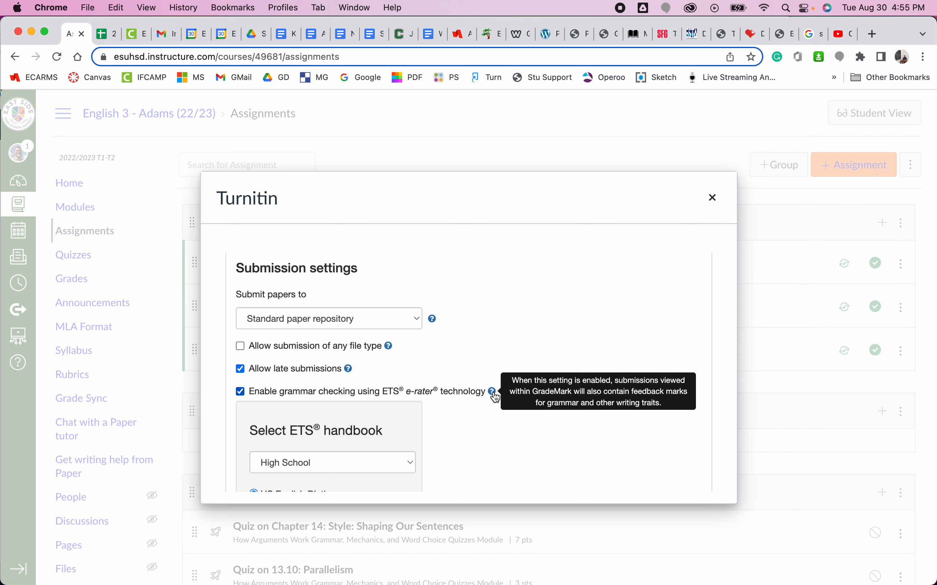
pyautogui.scroll(-8, 502, 425)
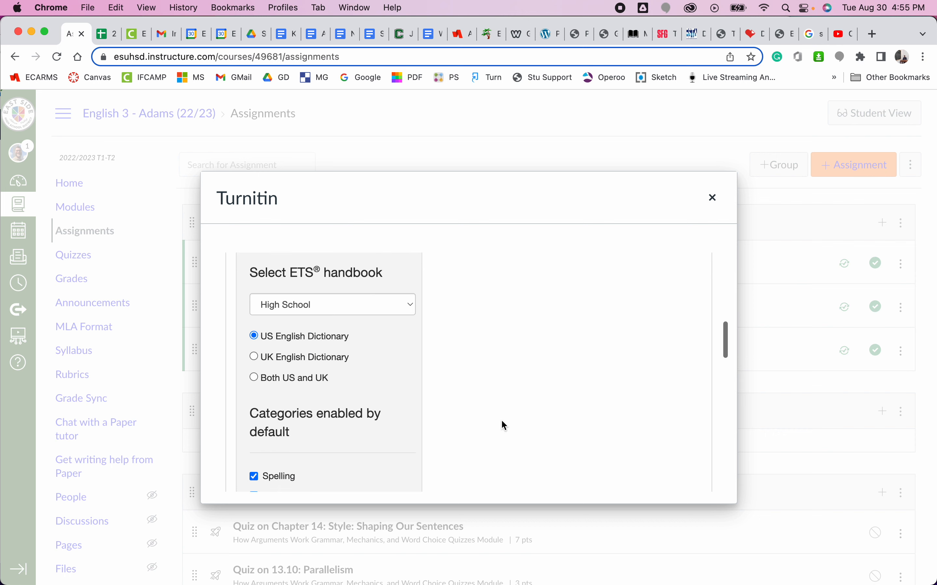
pyautogui.scroll(-5, 500, 419)
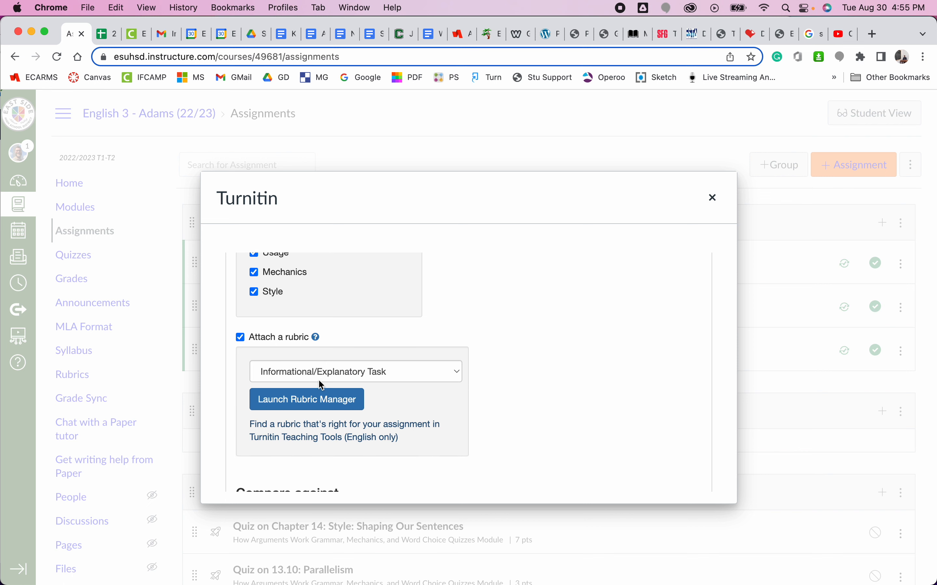
# Turn rubric attachment off and on again to clear the chosen rubric, and browse the available rubrics without picking one.
pyautogui.click(241, 338)
pyautogui.click(241, 338)
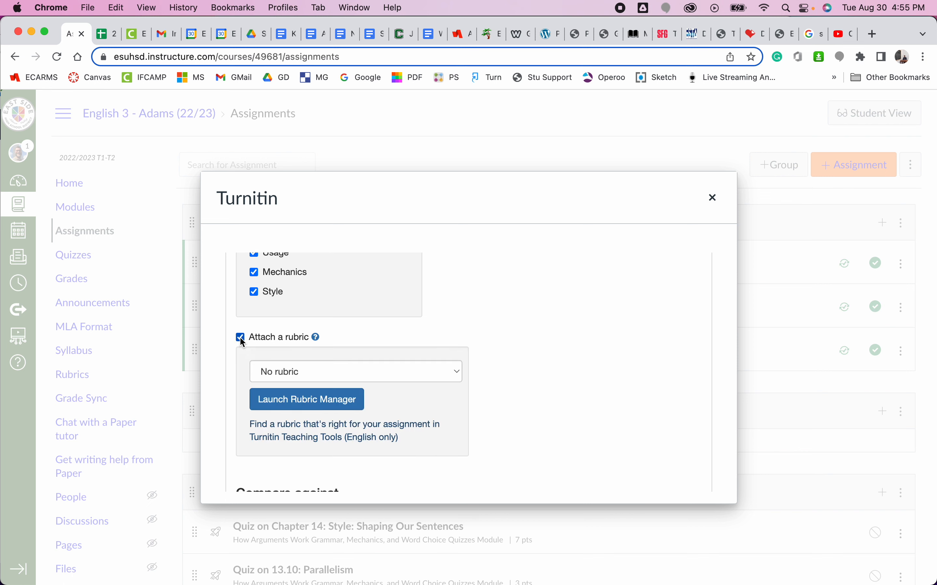
pyautogui.click(421, 376)
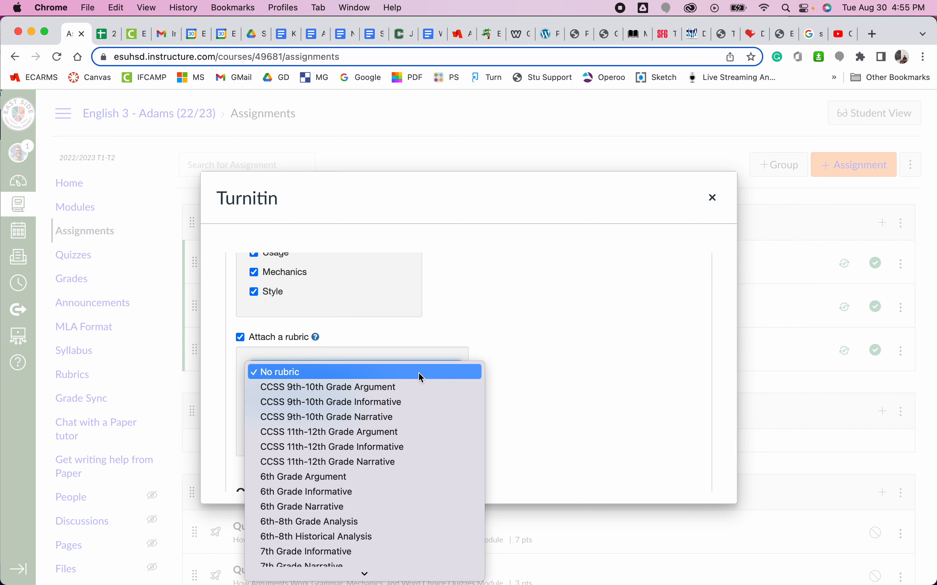
pyautogui.moveTo(411, 574)
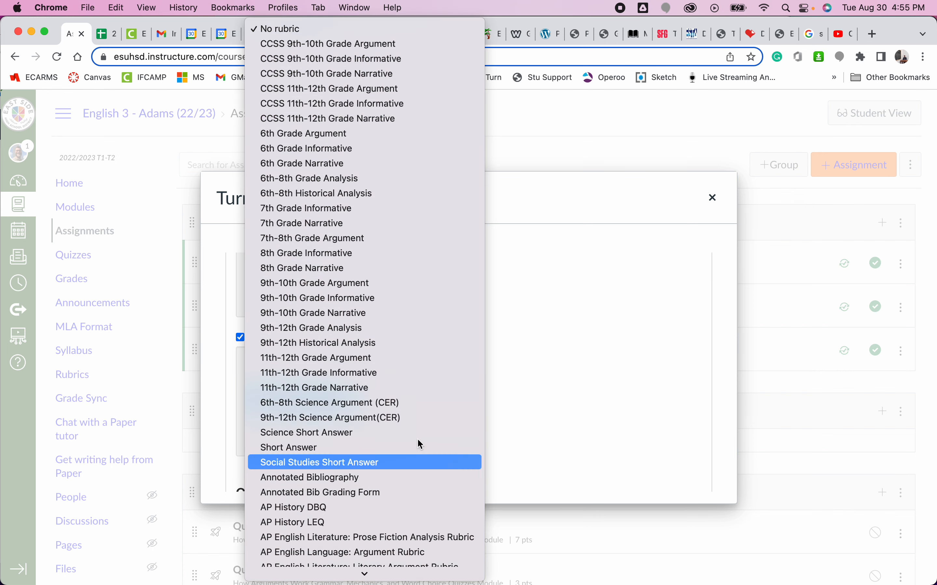
pyautogui.click(432, 392)
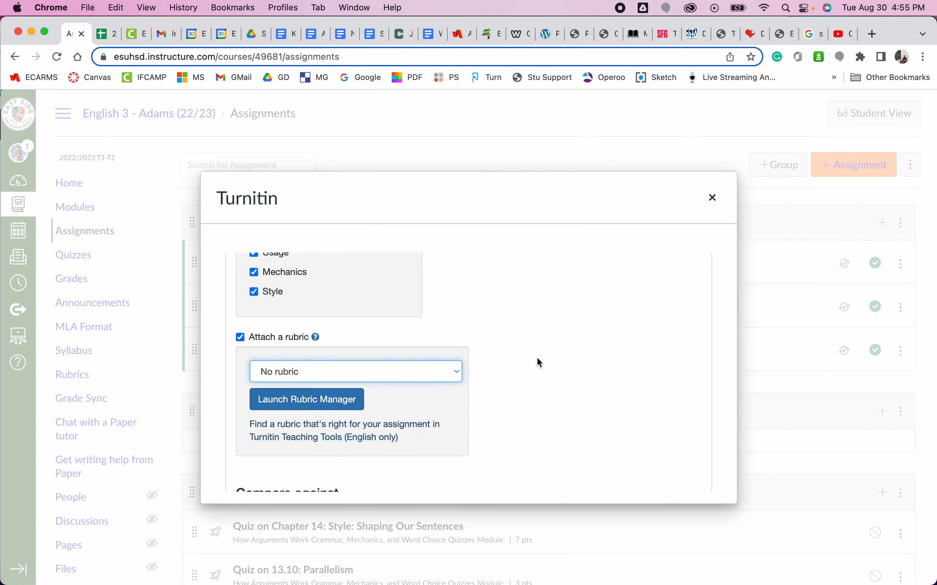
# Launch the Rubric Manager and view the CCSS 11th-12th Grade Argument rubric.
pyautogui.click(300, 405)
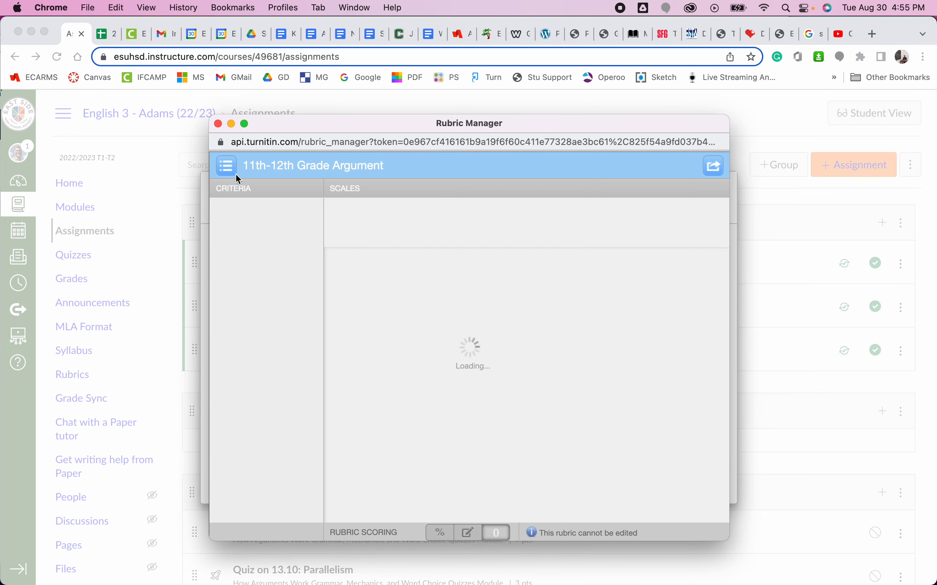
pyautogui.click(228, 170)
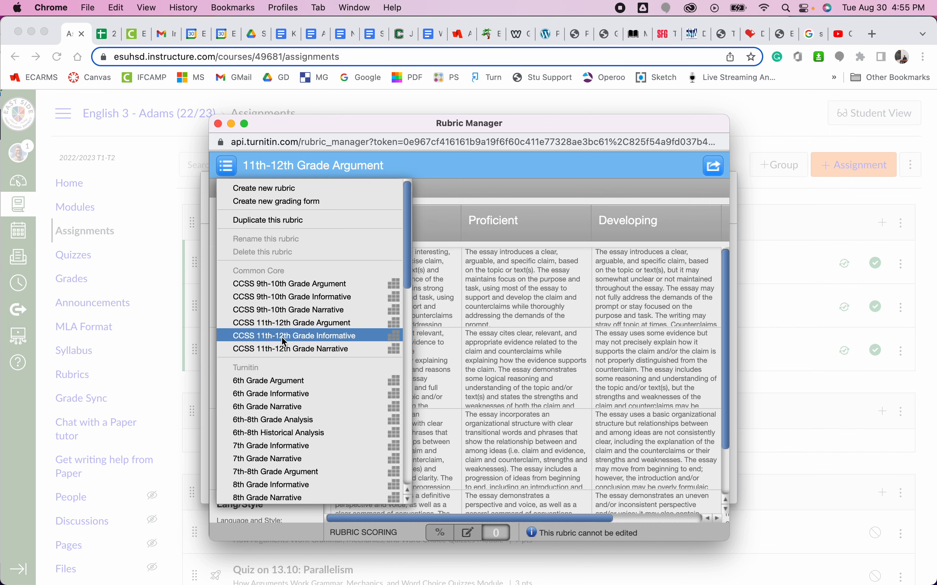
pyautogui.click(316, 323)
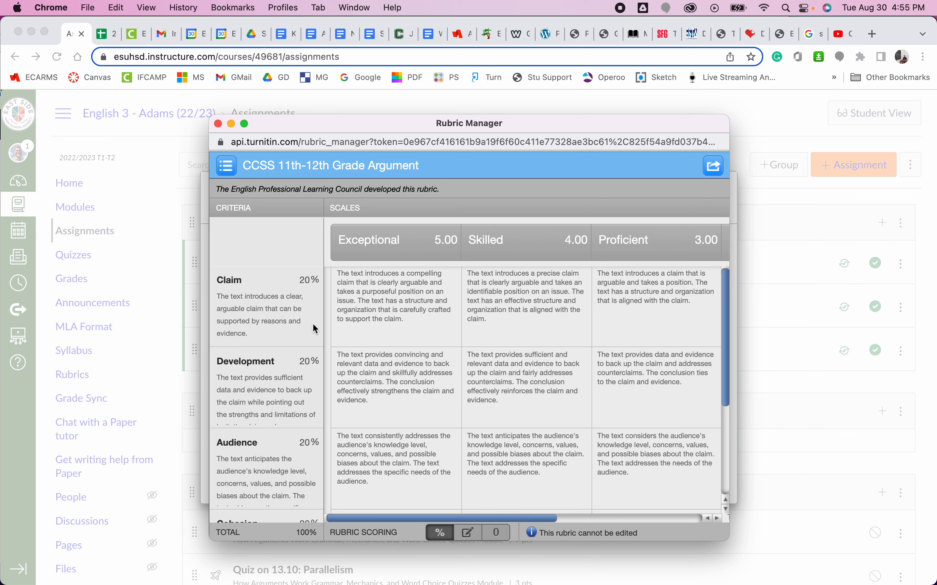
# Start a new rubric, enlarge the Rubric Manager window, add a fourth scale, and close it without saving.
pyautogui.click(224, 170)
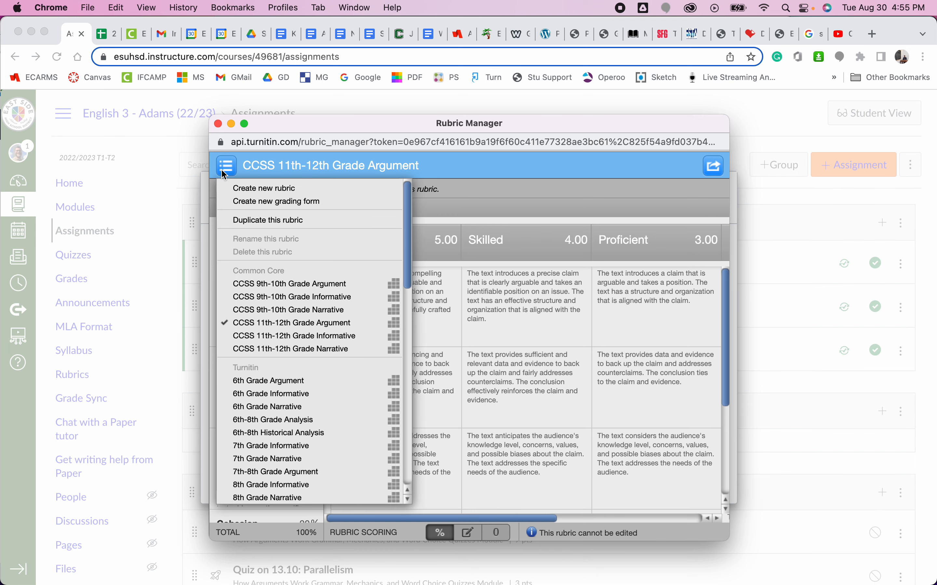
pyautogui.click(311, 190)
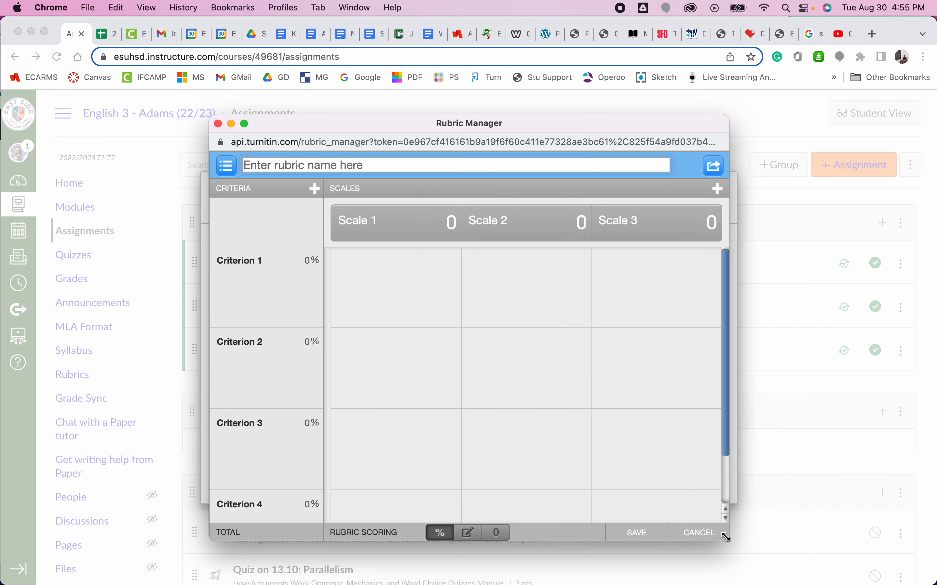
pyautogui.moveTo(727, 536); pyautogui.dragTo(896, 573)
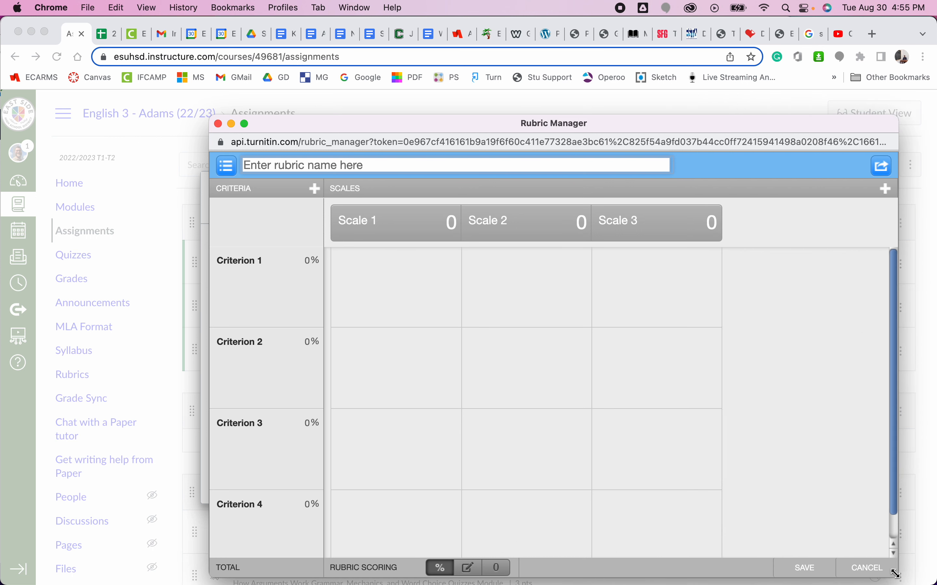
pyautogui.click(886, 188)
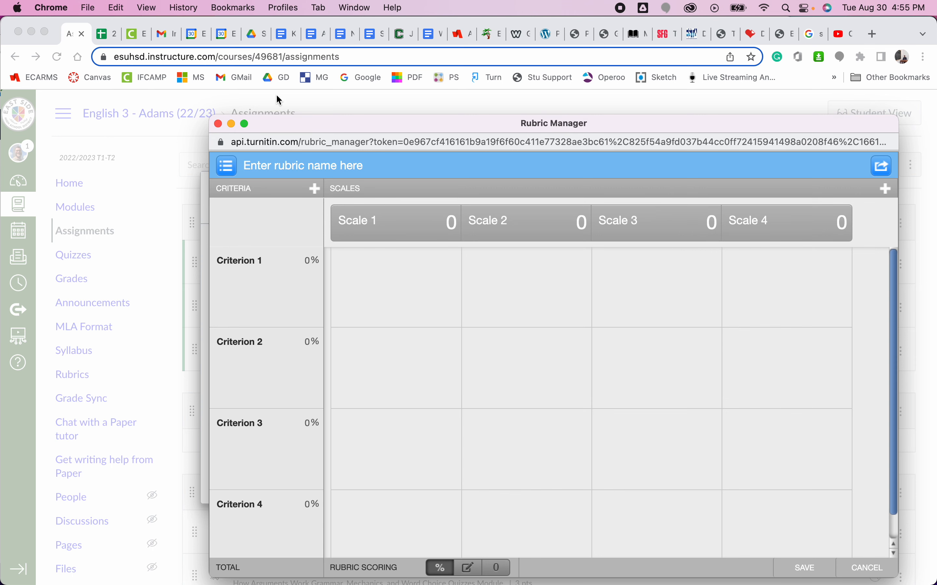
pyautogui.click(219, 123)
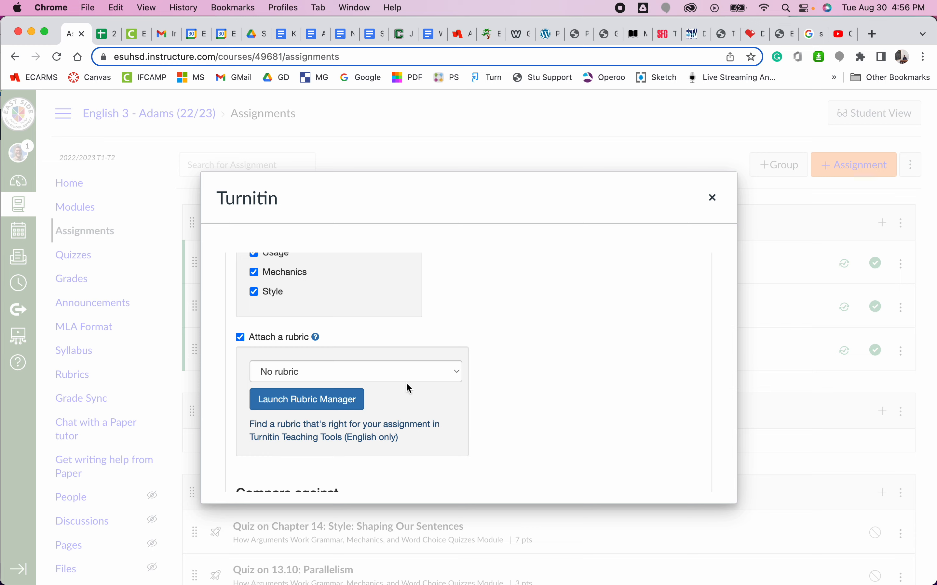
# Attach the Informational/Explanatory Task rubric to the assignment.
pyautogui.click(418, 379)
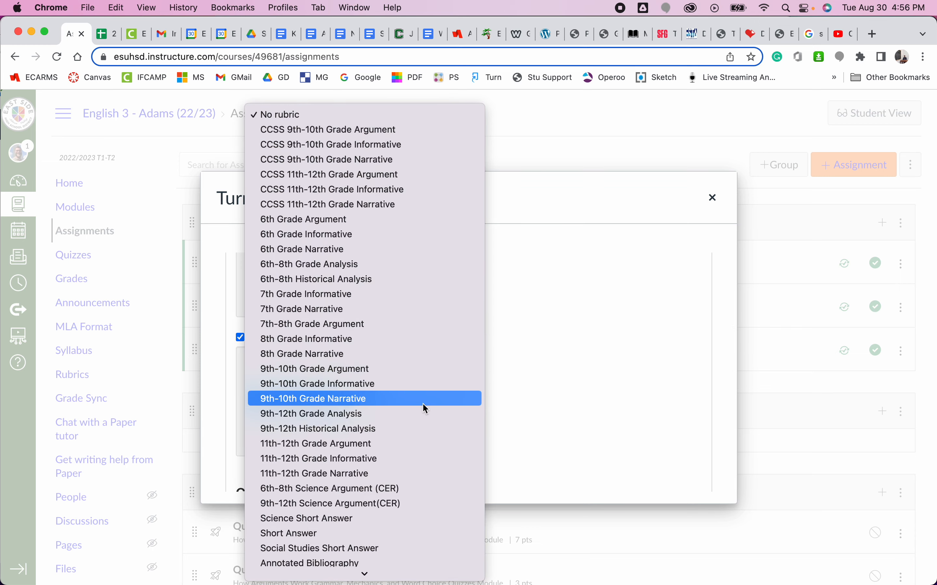
pyautogui.scroll(-9, 426, 408)
pyautogui.scroll(-1, 425, 408)
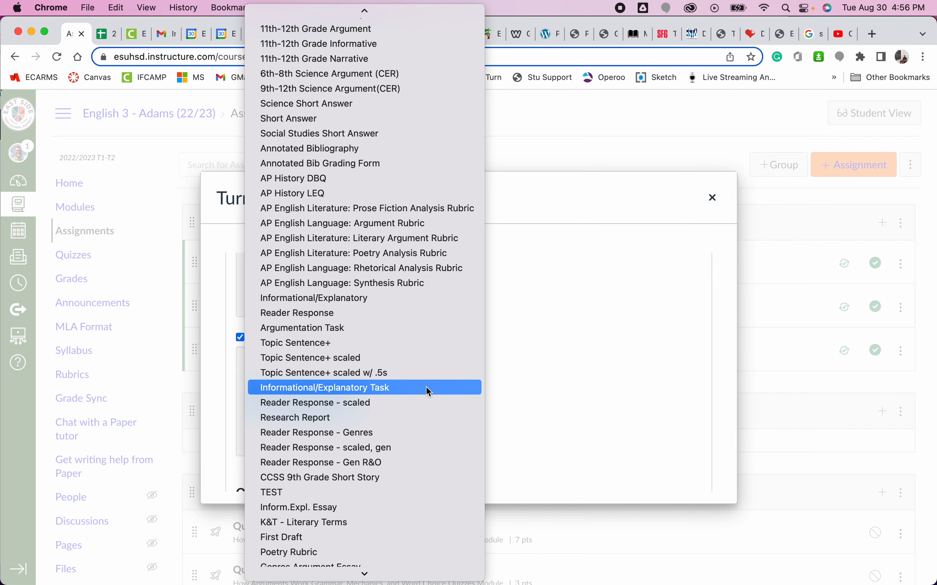
pyautogui.click(429, 388)
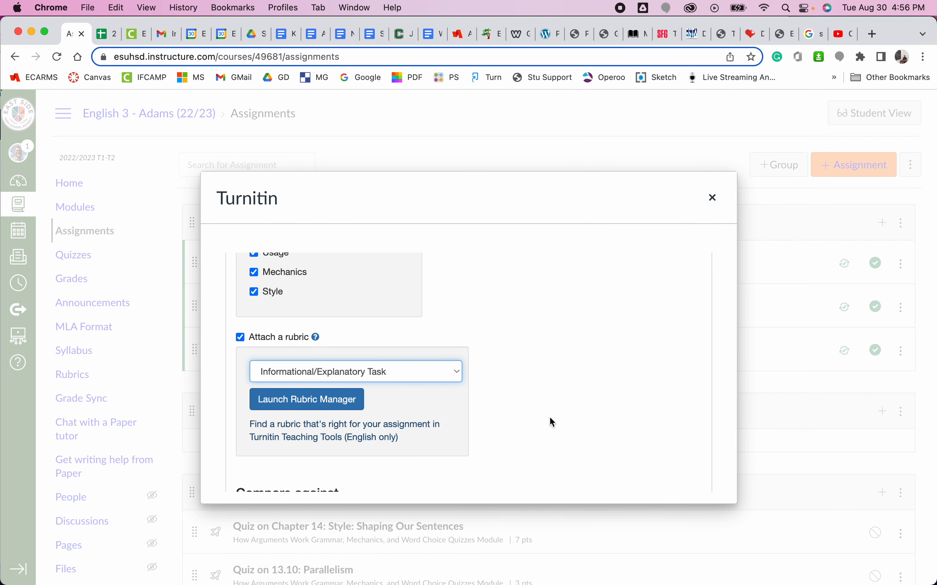
# Review the completed assignment details and optional settings, and submit the Turnitin assignment.
pyautogui.scroll(15, 554, 422)
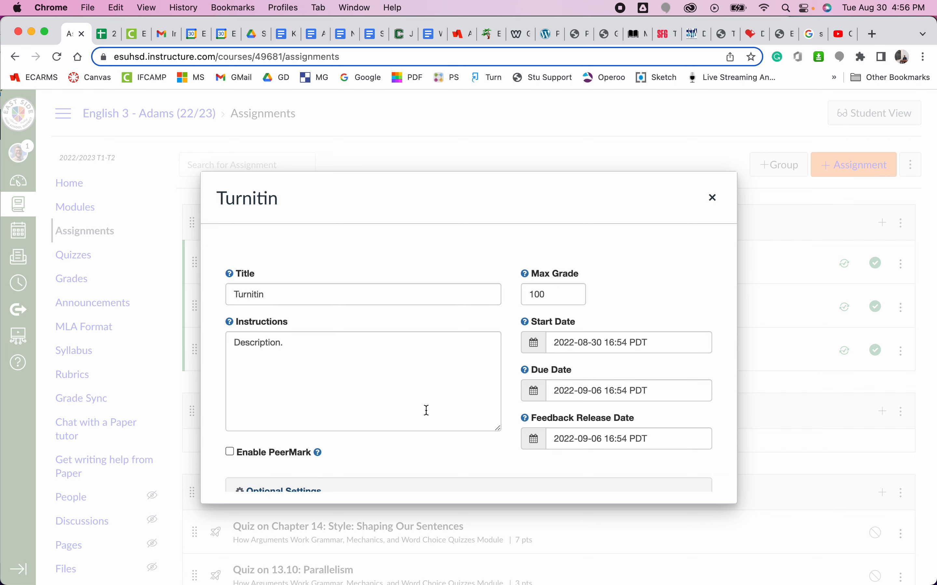
pyautogui.scroll(-15, 427, 410)
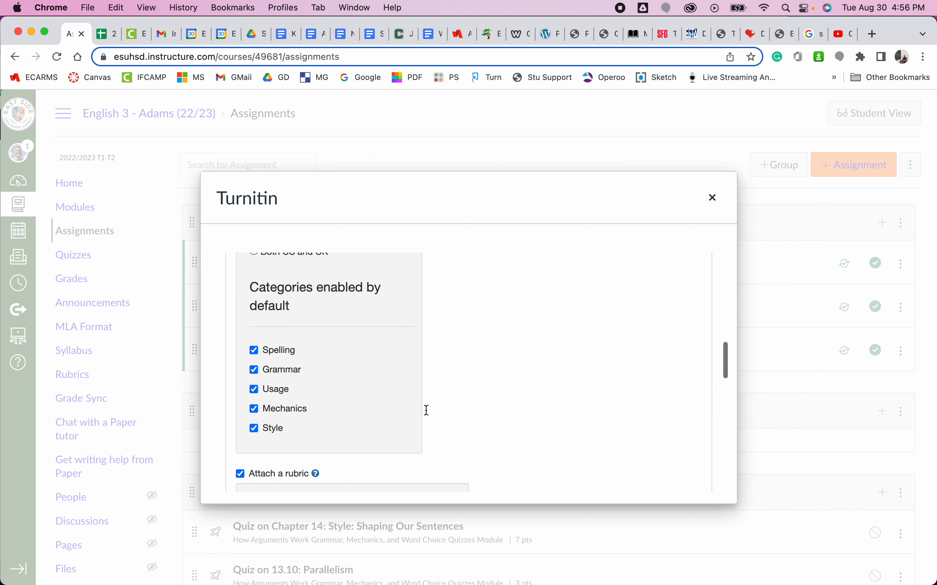
pyautogui.scroll(-5, 427, 410)
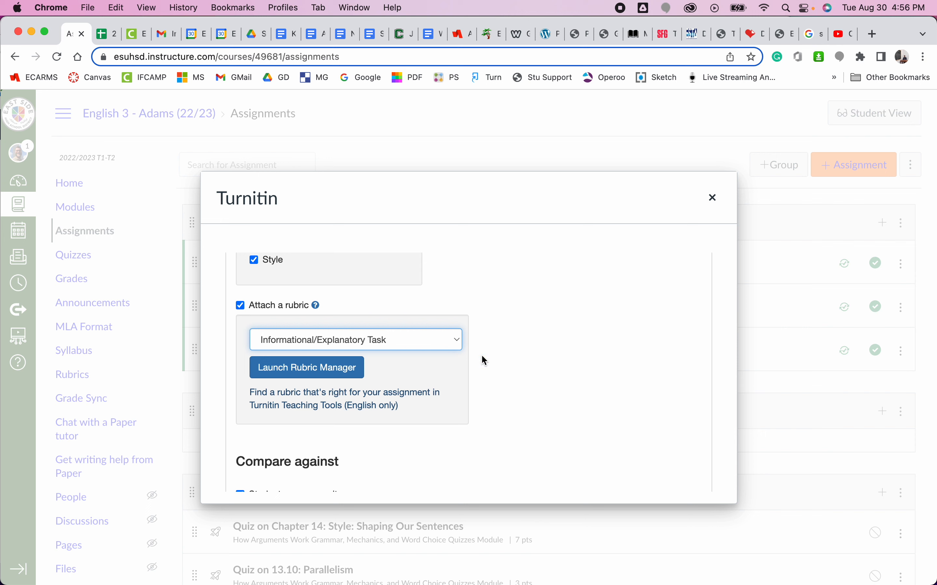
pyautogui.scroll(-10, 548, 378)
pyautogui.scroll(-3, 546, 374)
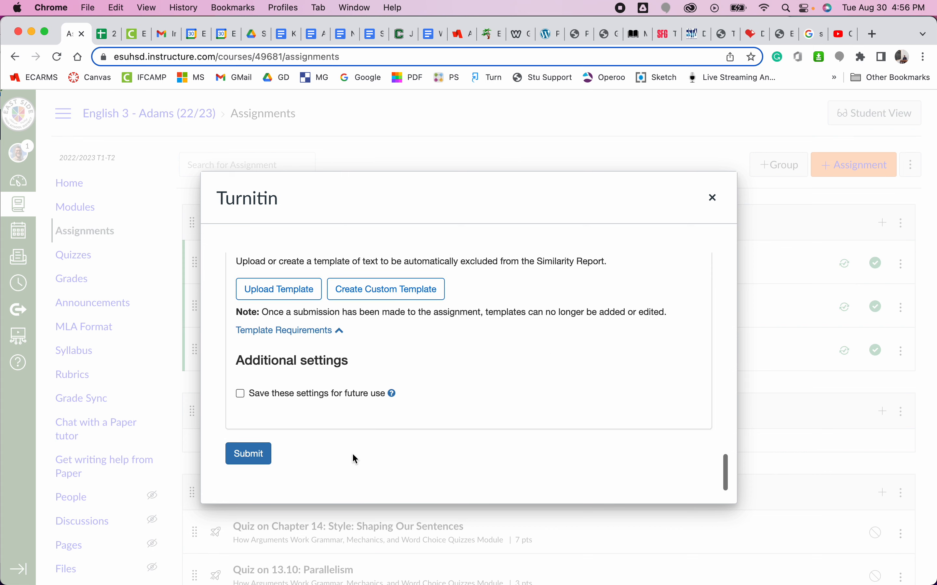
pyautogui.click(263, 457)
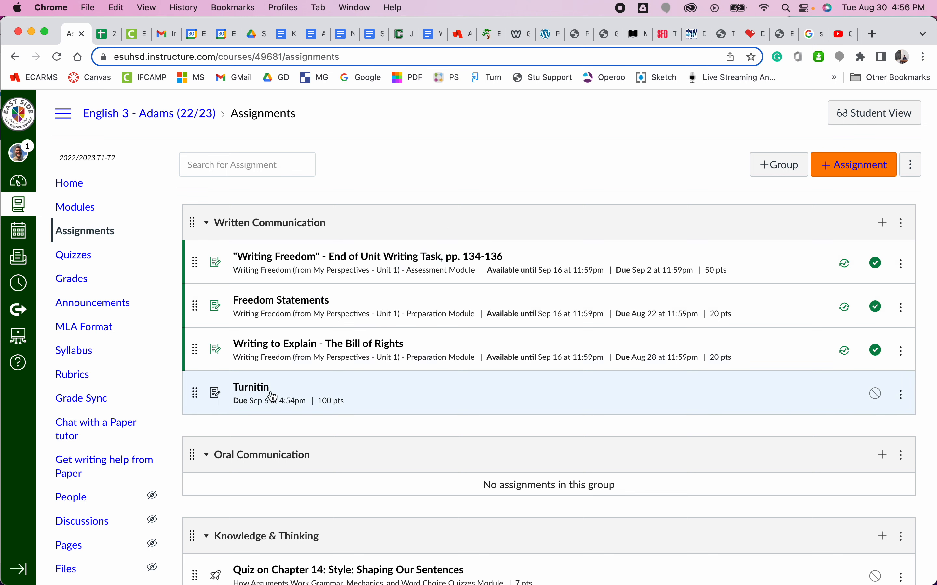
# Move the Turnitin assignment from Written Communication into the Oral Communication group and open it.
pyautogui.click(196, 394)
pyautogui.moveTo(197, 397); pyautogui.dragTo(200, 475)
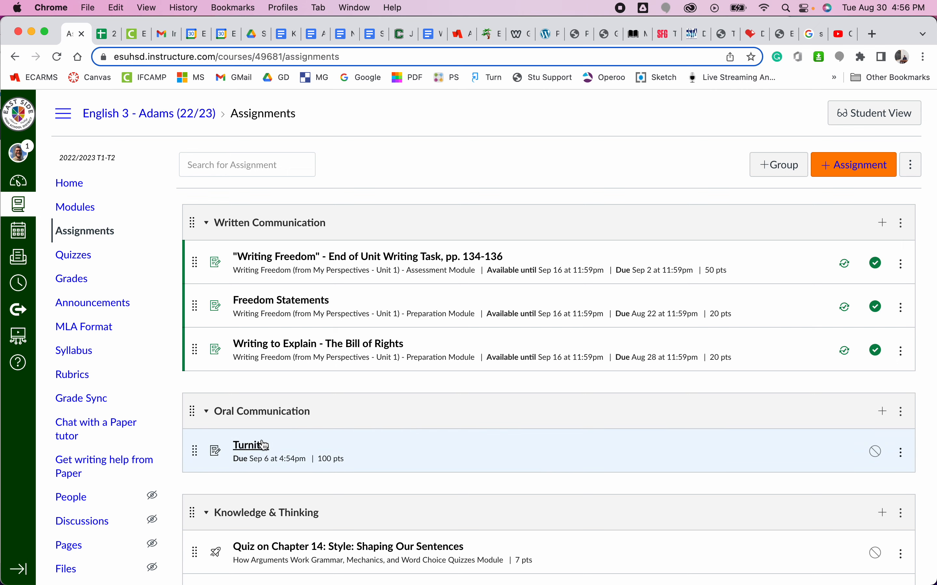
pyautogui.click(251, 448)
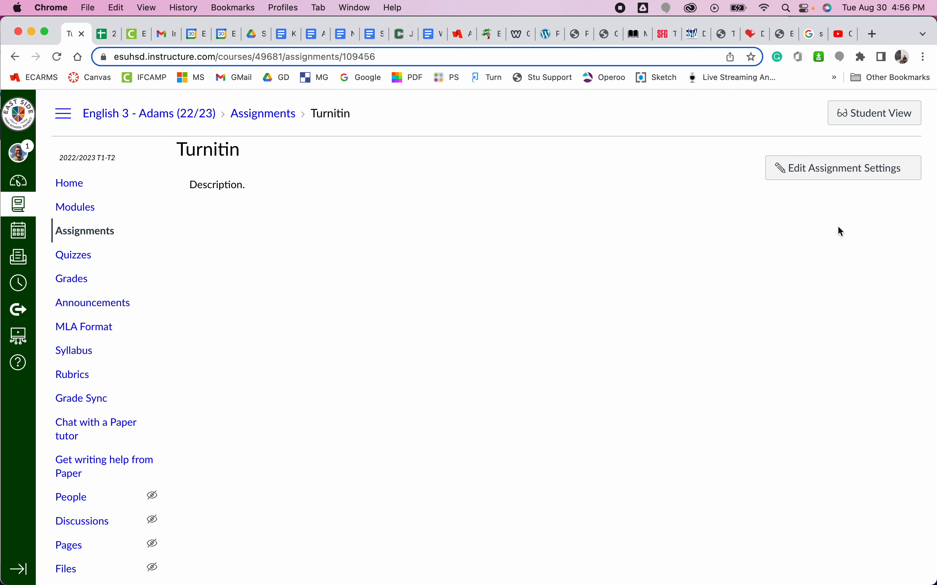
# Open the Turnitin assignment's settings for editing and review its points, group, submission type and attempt options.
pyautogui.click(888, 177)
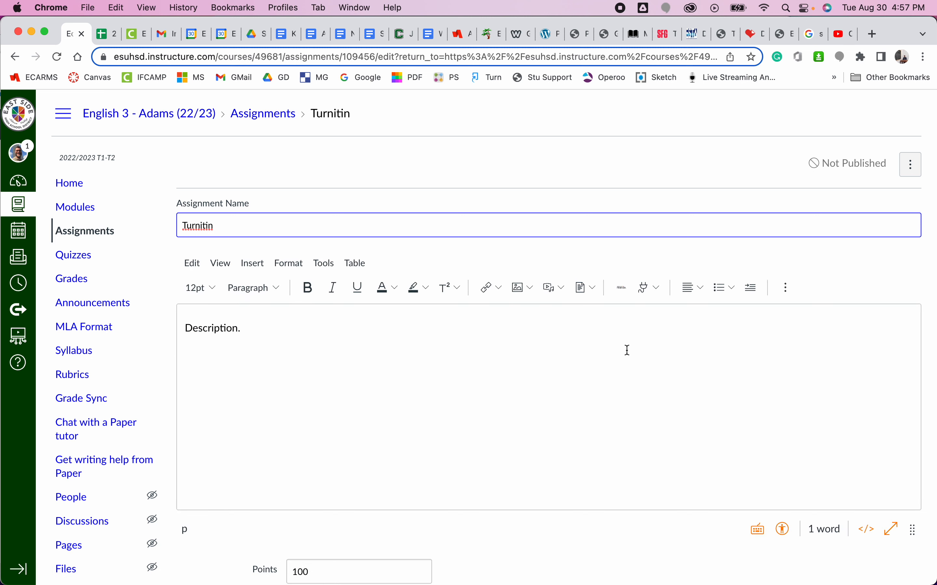
pyautogui.scroll(-5, 628, 350)
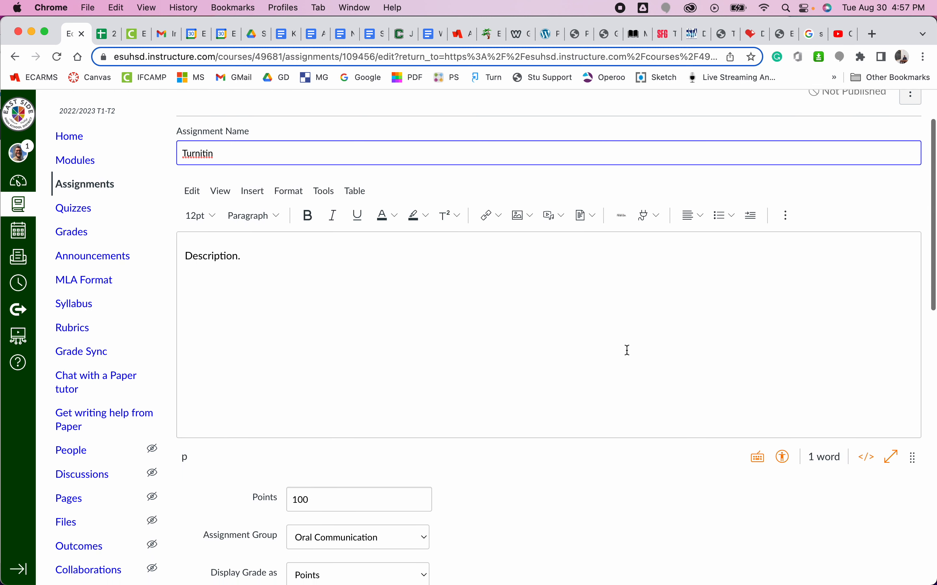
pyautogui.scroll(-8, 527, 424)
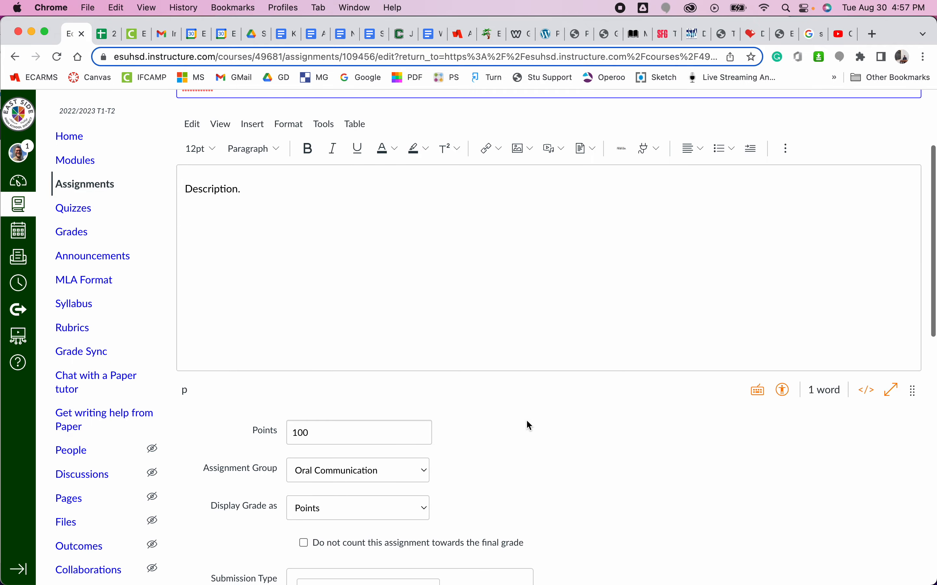
pyautogui.scroll(-6, 525, 419)
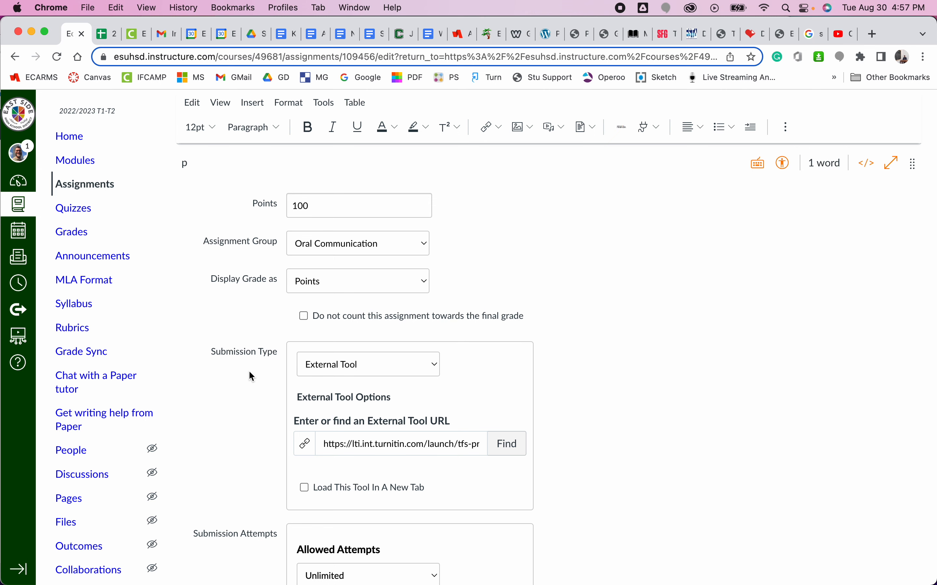
pyautogui.scroll(-15, 249, 372)
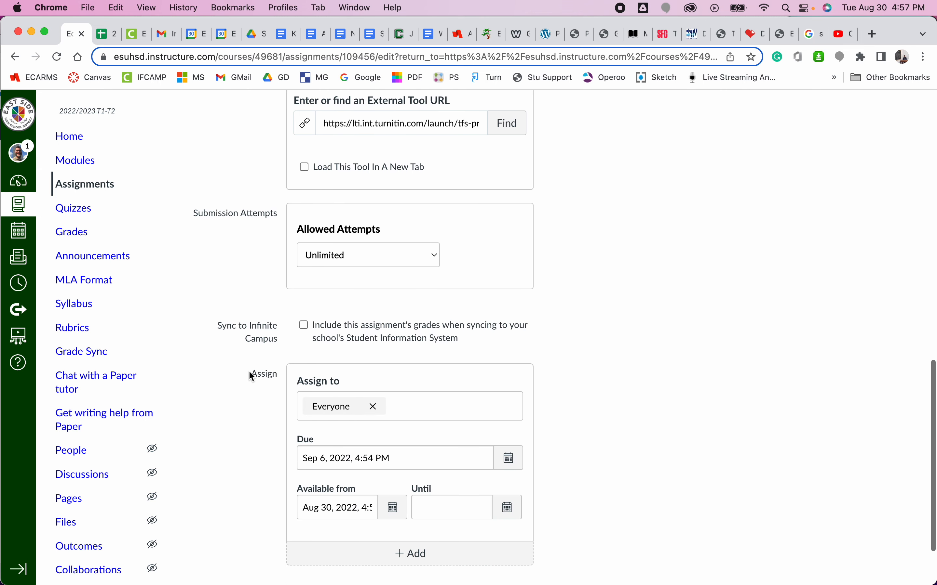
pyautogui.scroll(-3, 249, 375)
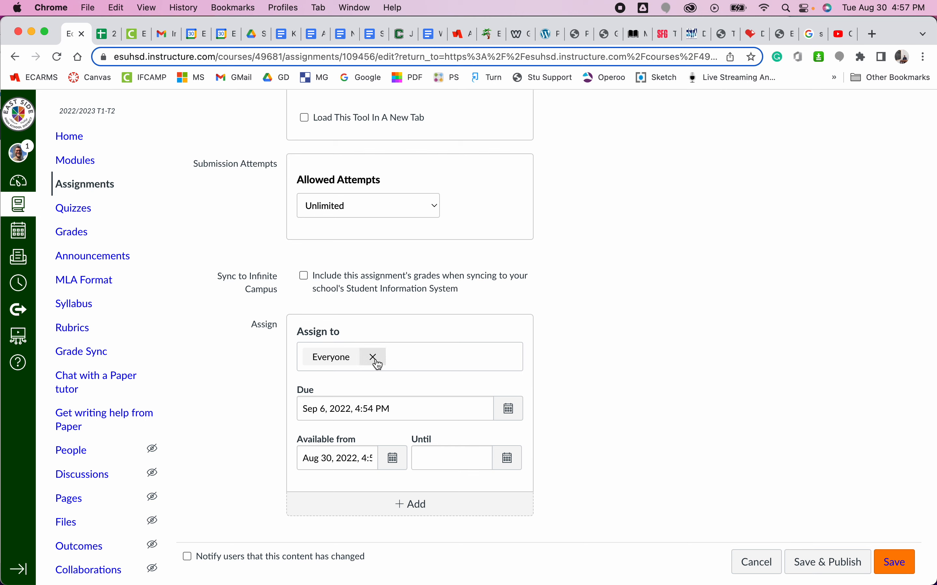
# Replace Everyone with the P01 and P02 English 3 sections as the assignment's recipients.
pyautogui.click(374, 357)
pyautogui.click(394, 451)
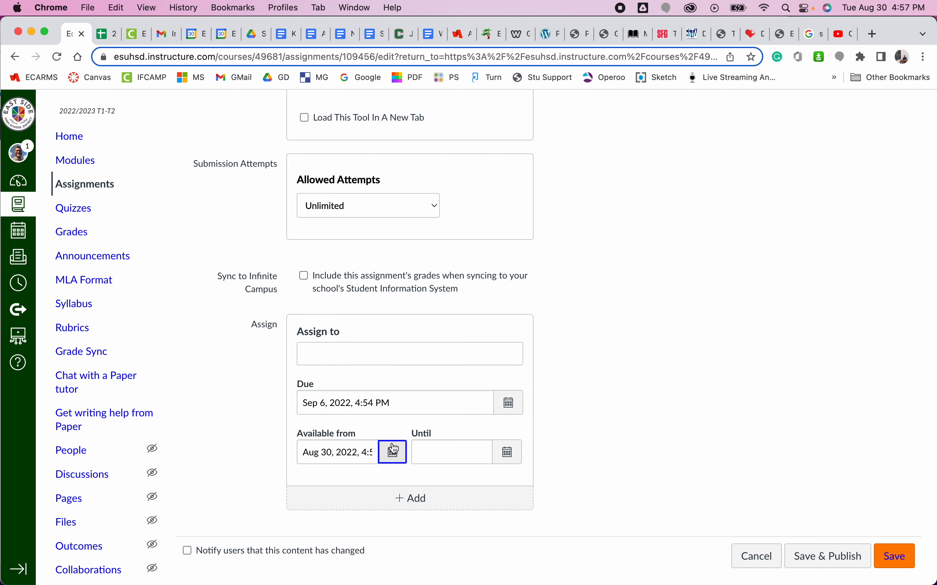
pyautogui.click(598, 378)
pyautogui.click(413, 358)
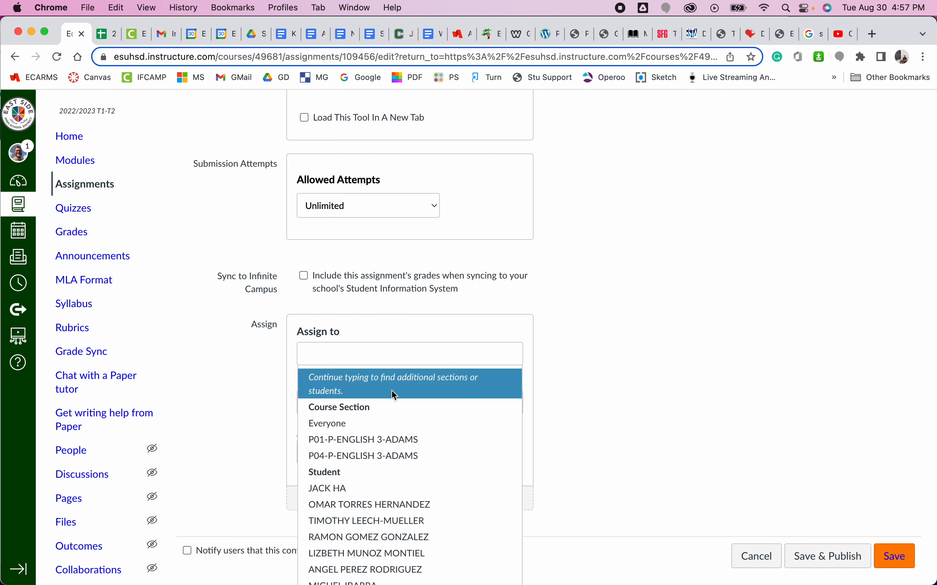
pyautogui.click(382, 439)
pyautogui.click(463, 346)
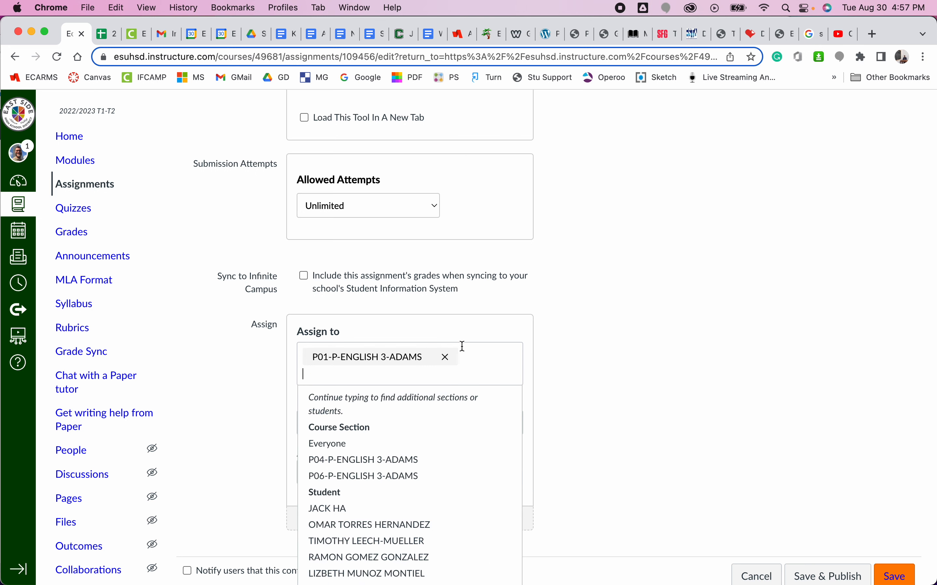
pyautogui.write('p0')
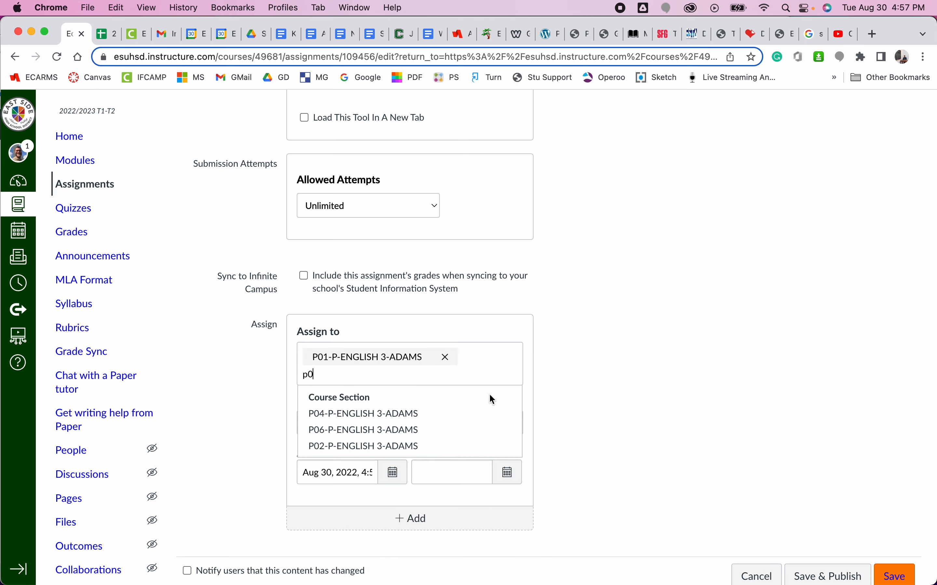
pyautogui.click(464, 445)
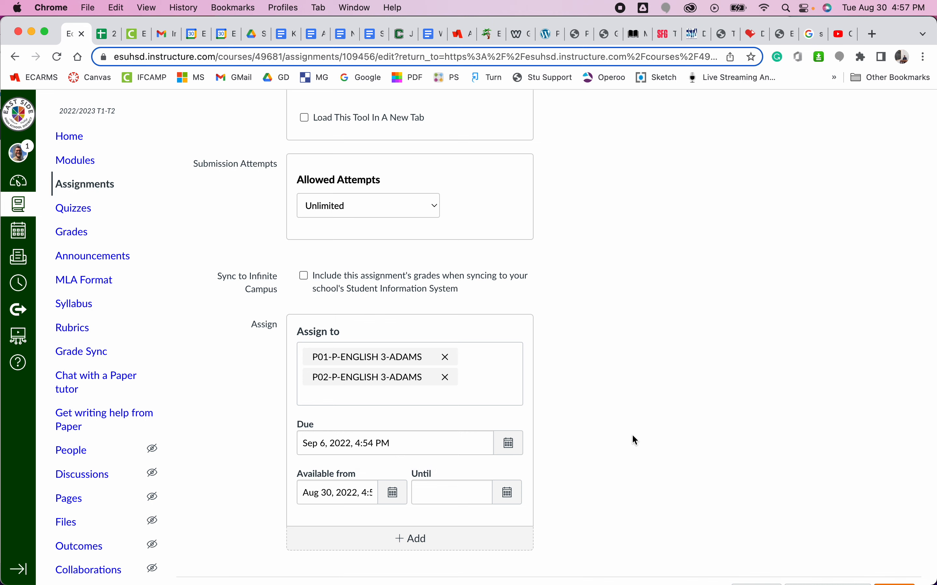
# Add a second assign-to block and give it the P04 and P06 English 3 sections.
pyautogui.scroll(-3, 576, 486)
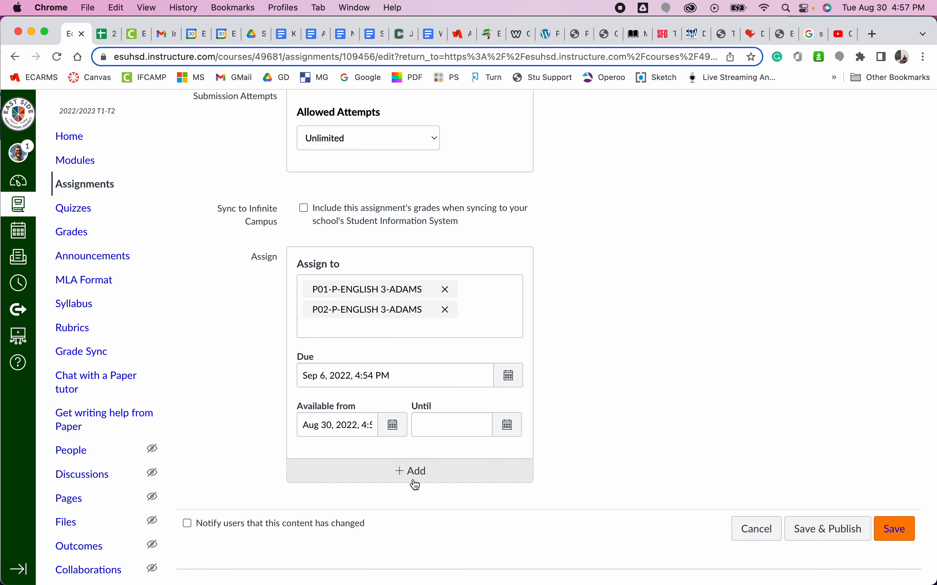
pyautogui.click(415, 486)
pyautogui.scroll(-3, 637, 437)
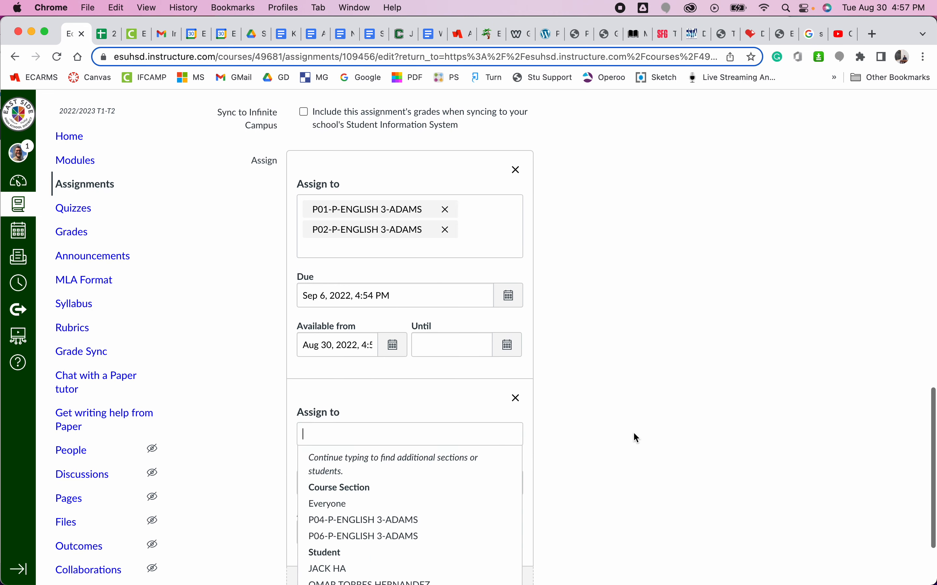
pyautogui.click(433, 519)
pyautogui.click(455, 455)
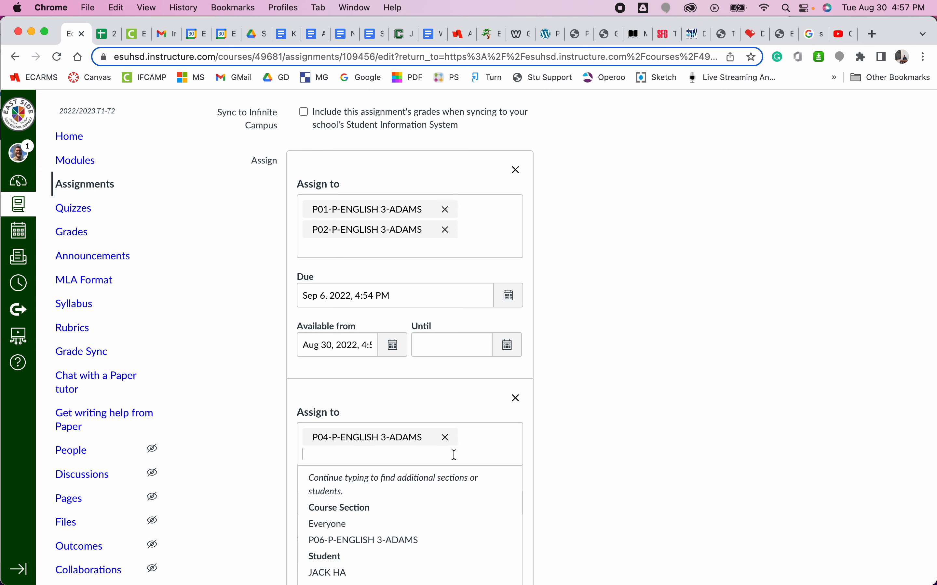
pyautogui.click(407, 540)
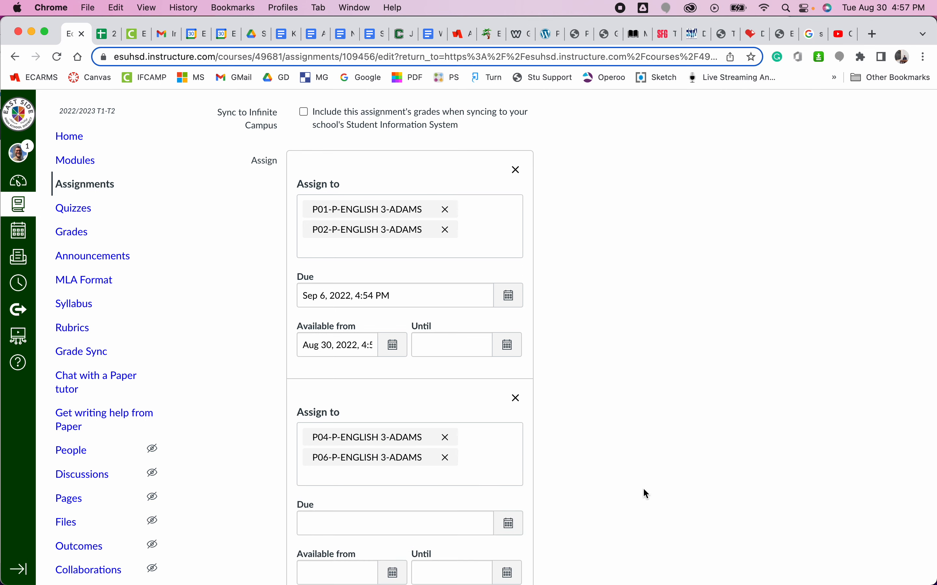
# Set the due date of the second assign-to block to September 7, 2022.
pyautogui.scroll(-3, 647, 494)
pyautogui.click(508, 416)
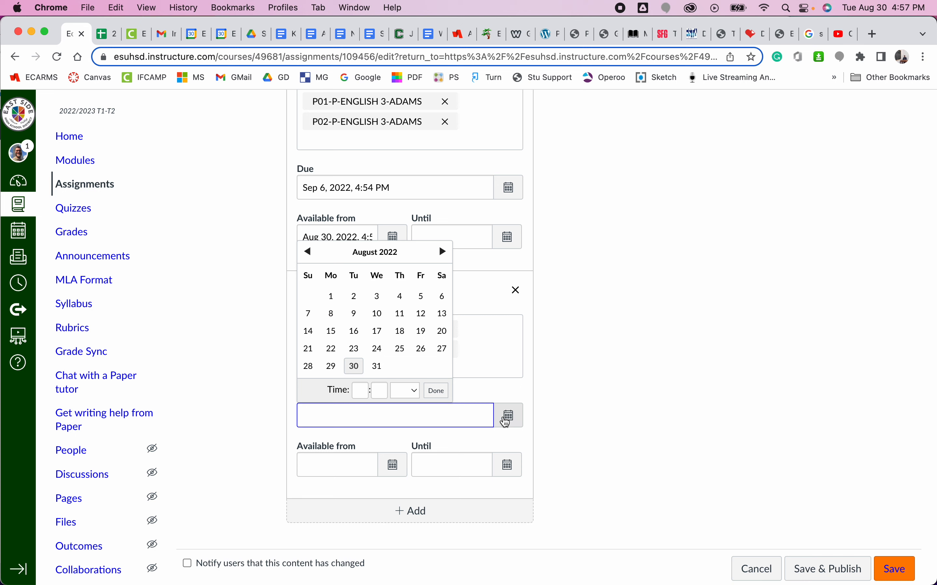
pyautogui.click(442, 251)
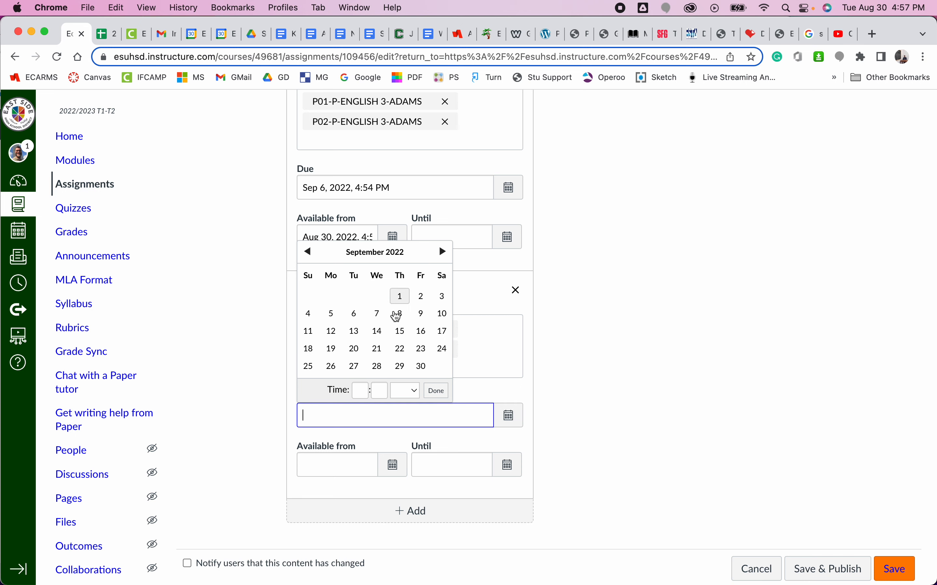
pyautogui.click(377, 313)
pyautogui.click(574, 384)
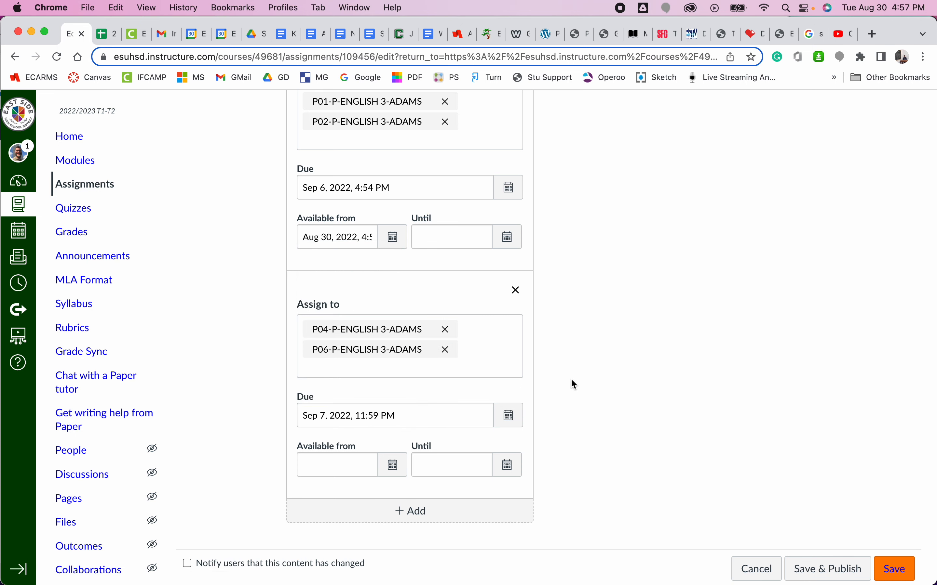
# Remove the P06 section from the second assign-to block and save the assignment without including that section.
pyautogui.scroll(3, 574, 384)
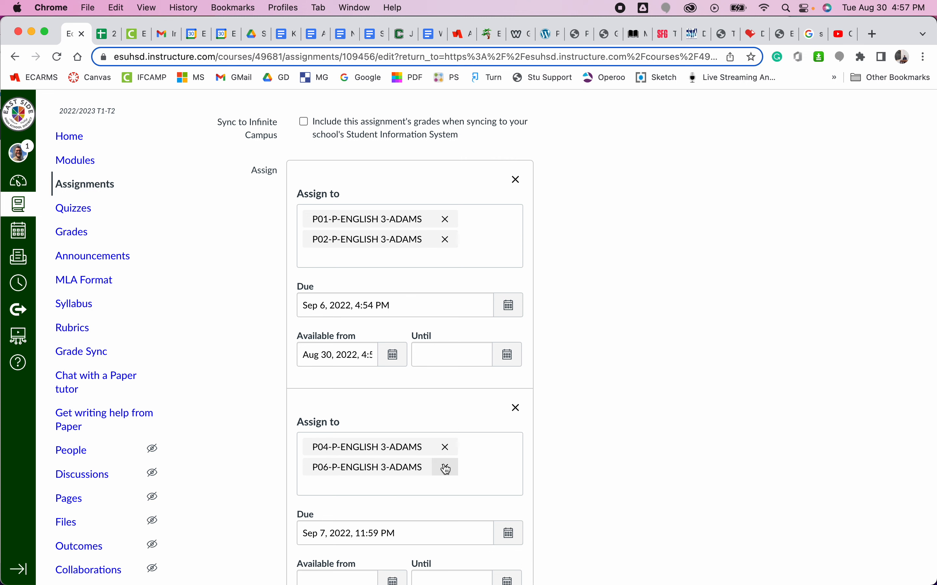
pyautogui.click(445, 467)
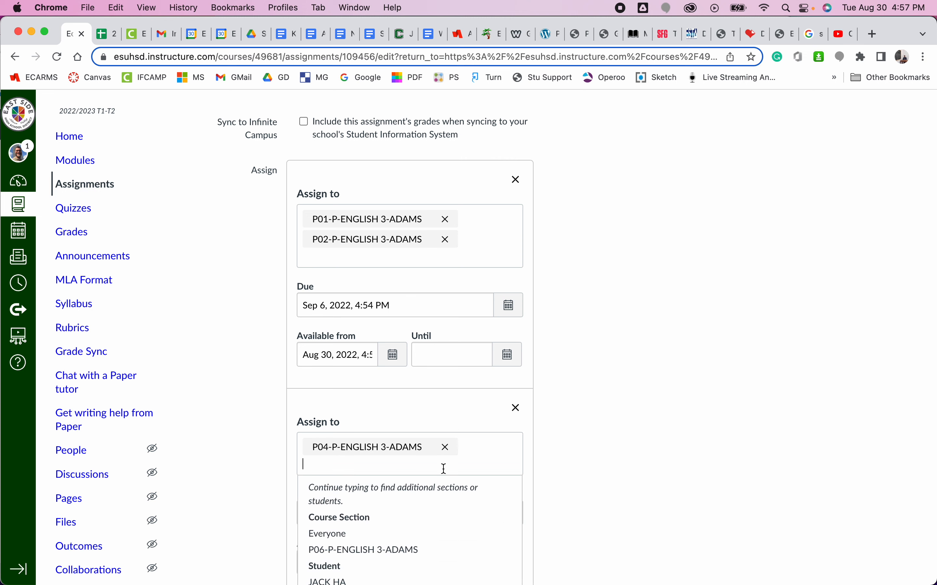
pyautogui.click(554, 443)
pyautogui.scroll(-5, 632, 435)
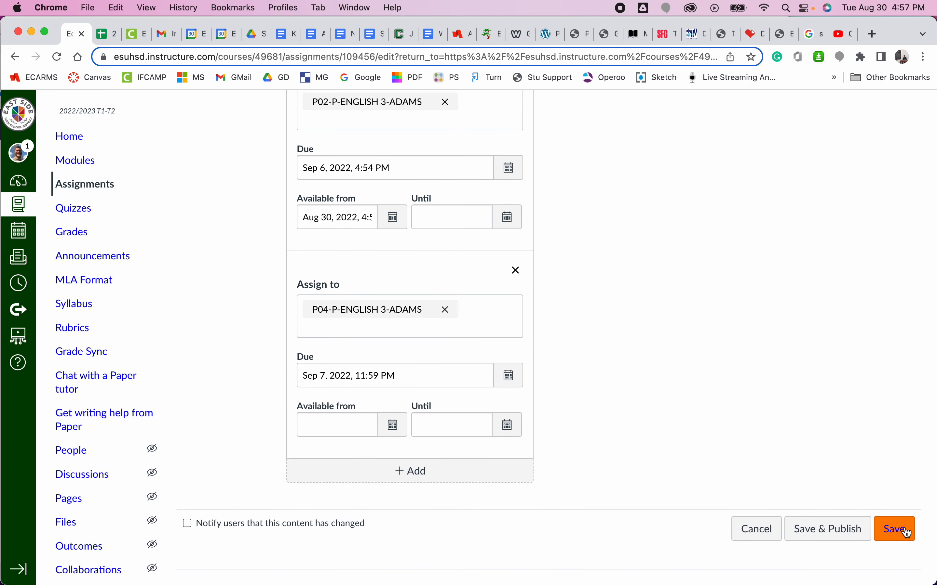
pyautogui.click(908, 529)
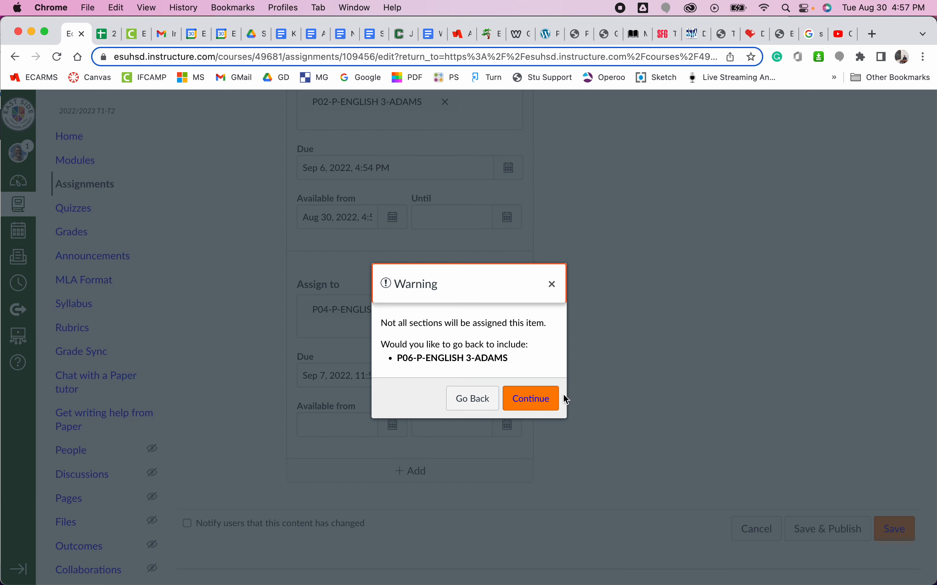
pyautogui.click(540, 404)
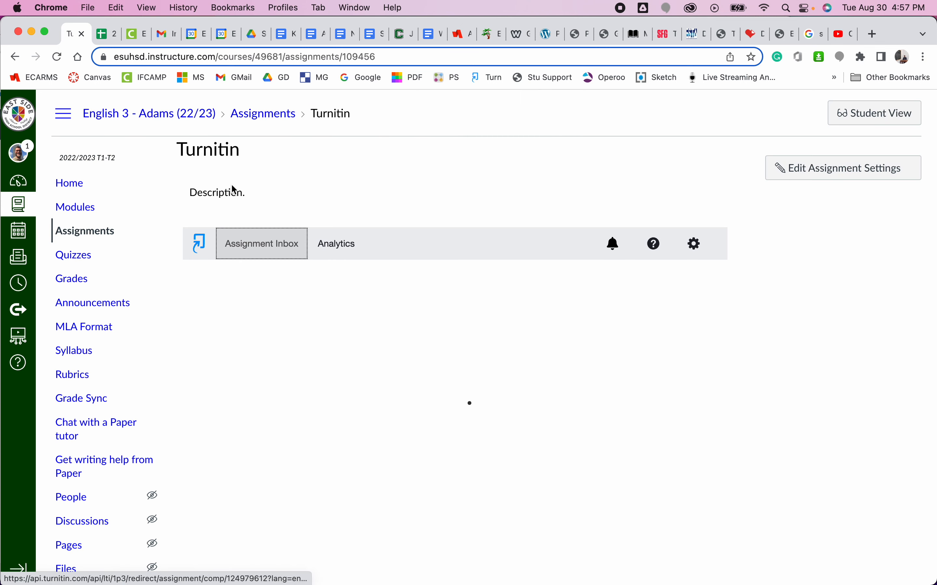
# Open "An assignment." in the ESUHSD Classroom course and bring up its submitted Theme Essay paper in Feedback Studio.
pyautogui.click(18, 118)
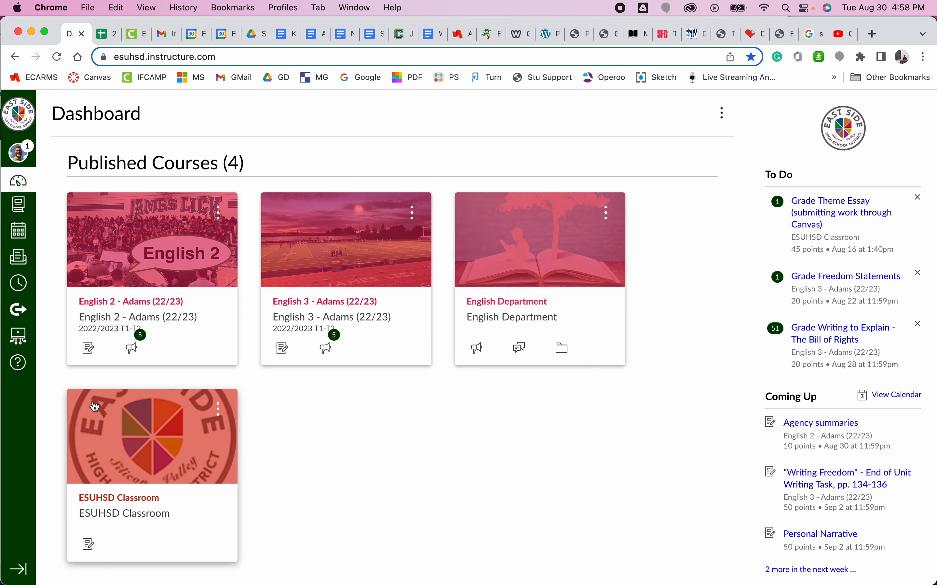
pyautogui.click(130, 477)
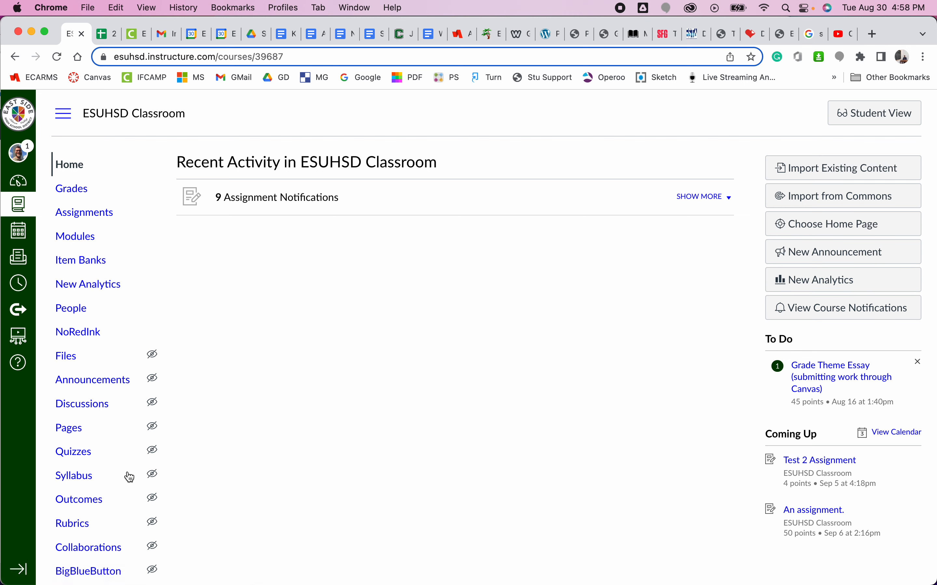
pyautogui.click(86, 218)
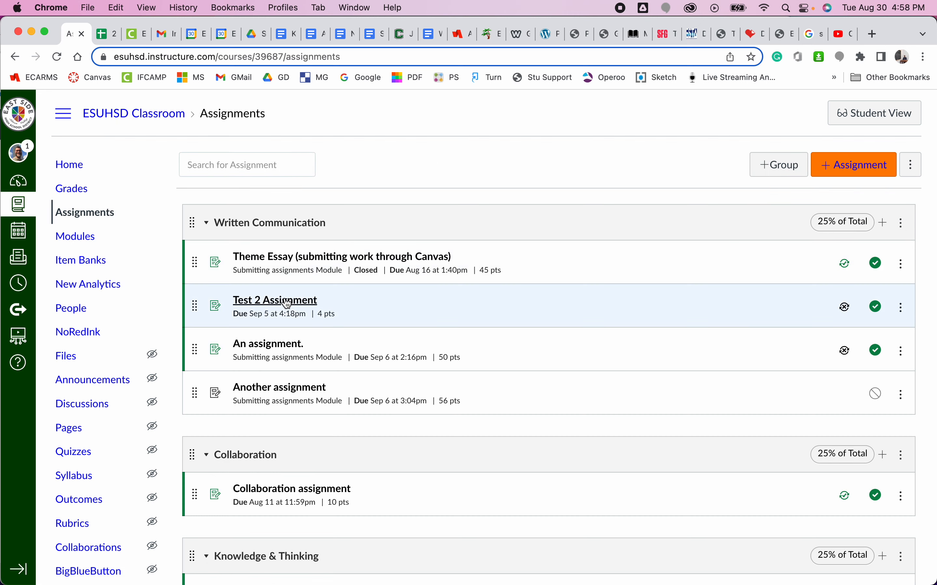
pyautogui.click(272, 344)
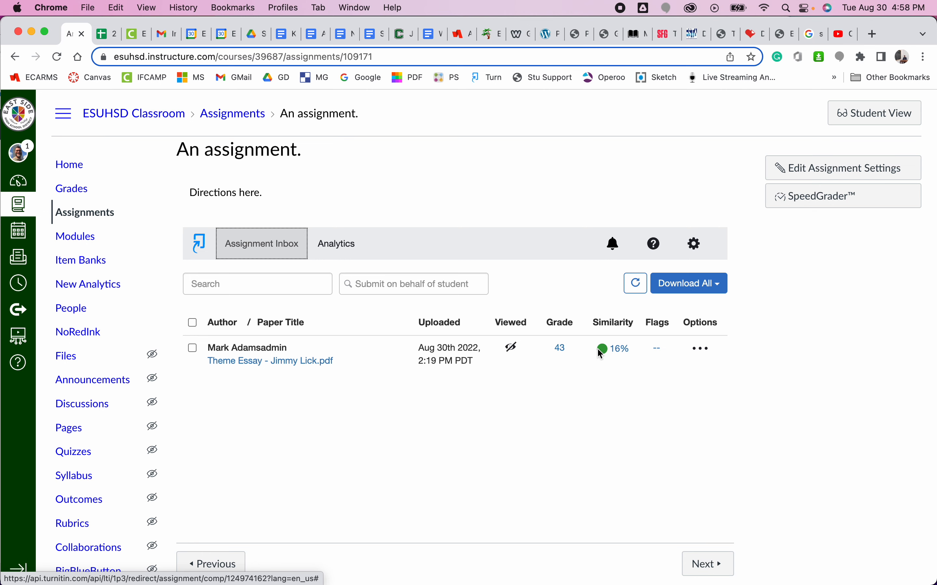
pyautogui.click(273, 364)
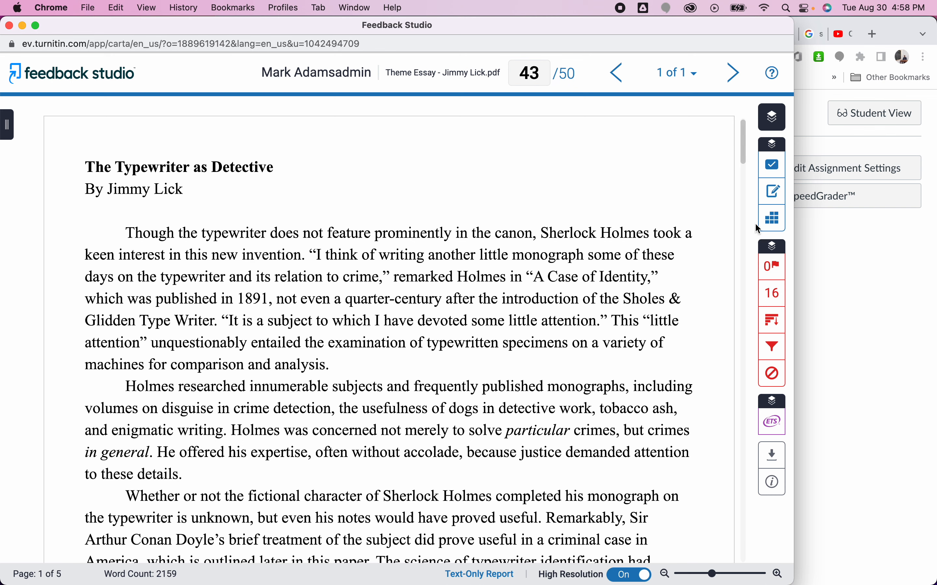
# Set the CI, DEV and ORG rubric criteria to 3 (Meets Expectations) and apply the rubric score to the grade.
pyautogui.click(770, 220)
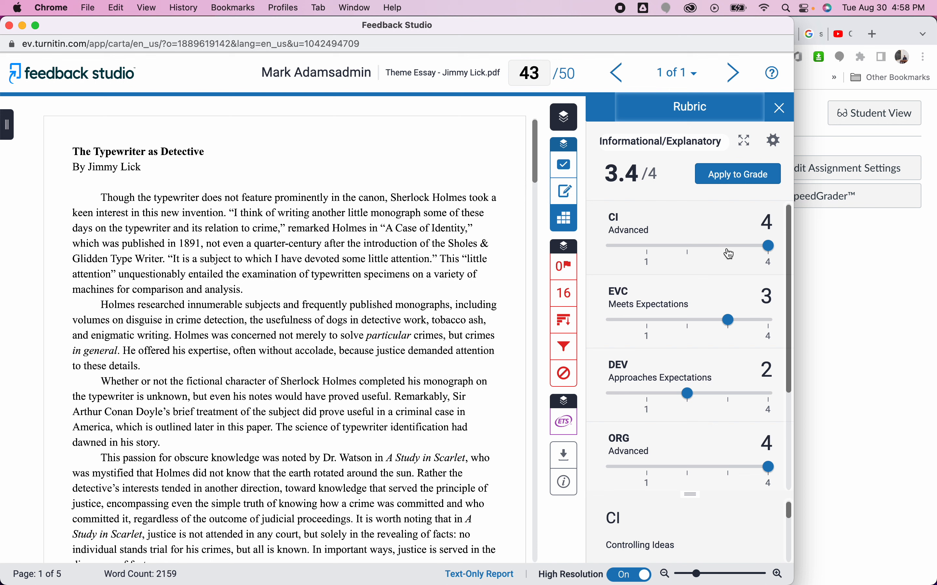
pyautogui.click(730, 247)
pyautogui.click(730, 395)
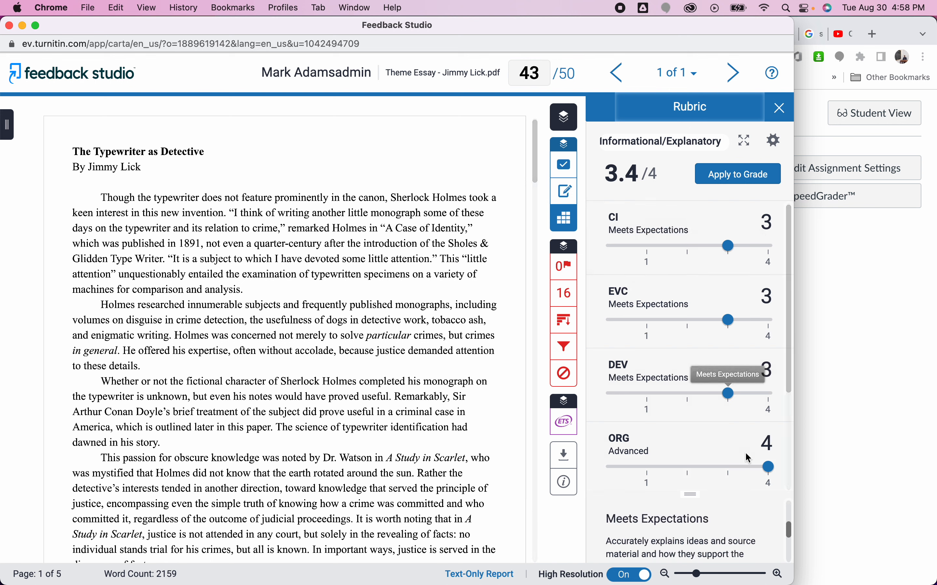
pyautogui.click(730, 469)
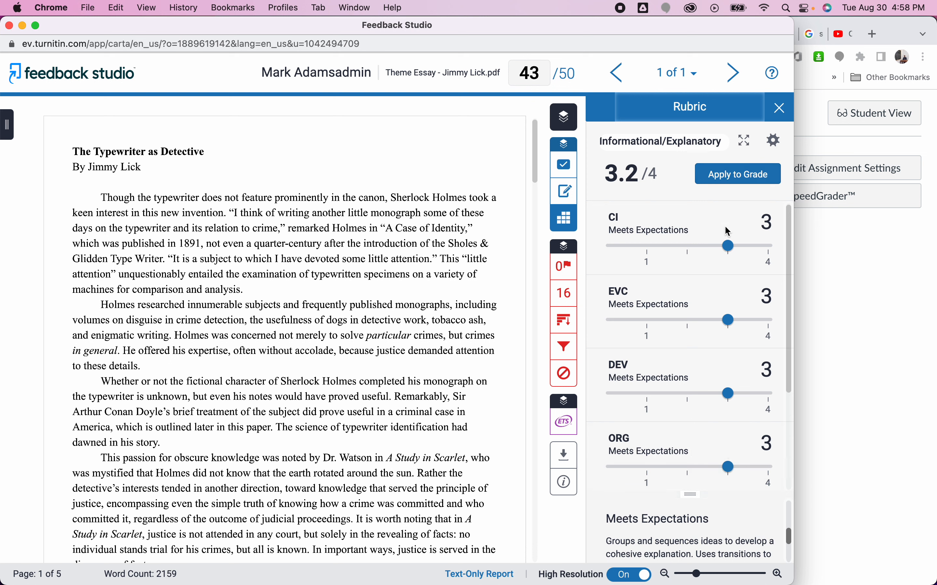
pyautogui.click(745, 176)
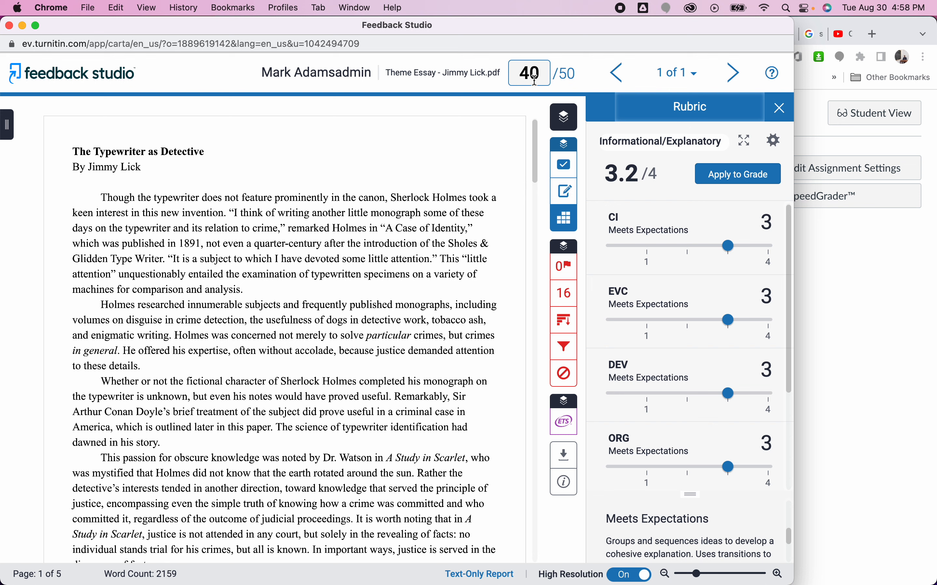
# Return to the Canvas course, open its gradebook and change the first student's score for "An assignment." to 45.
pyautogui.click(856, 288)
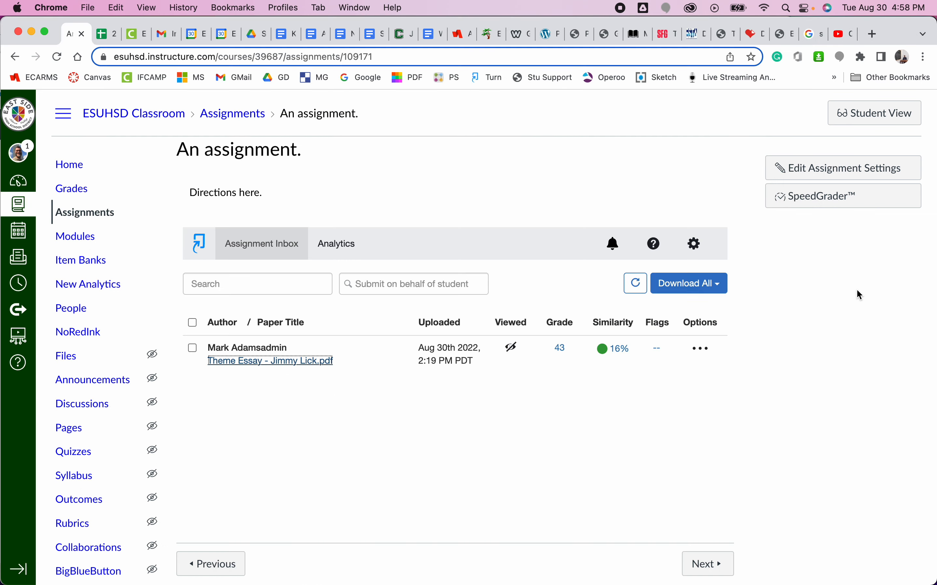
pyautogui.click(81, 200)
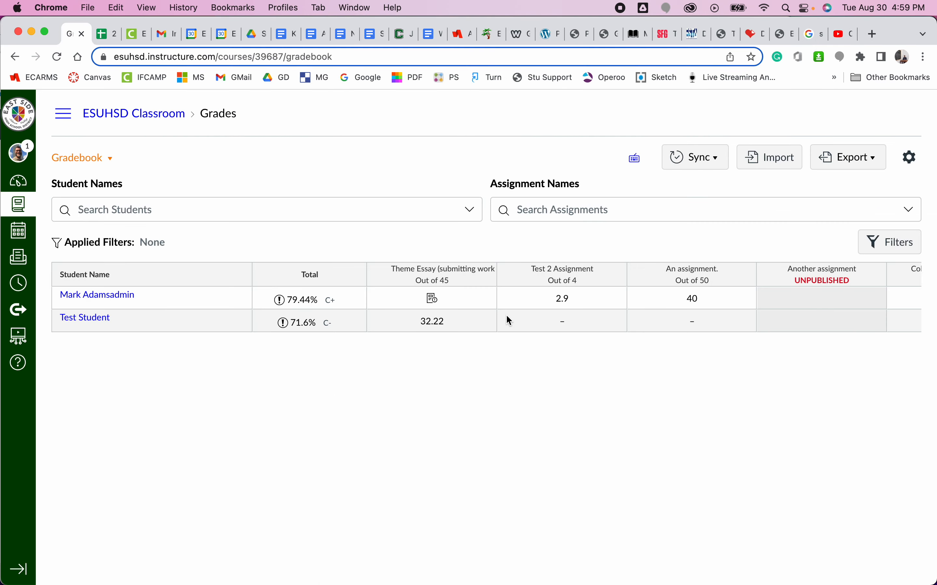
pyautogui.click(699, 306)
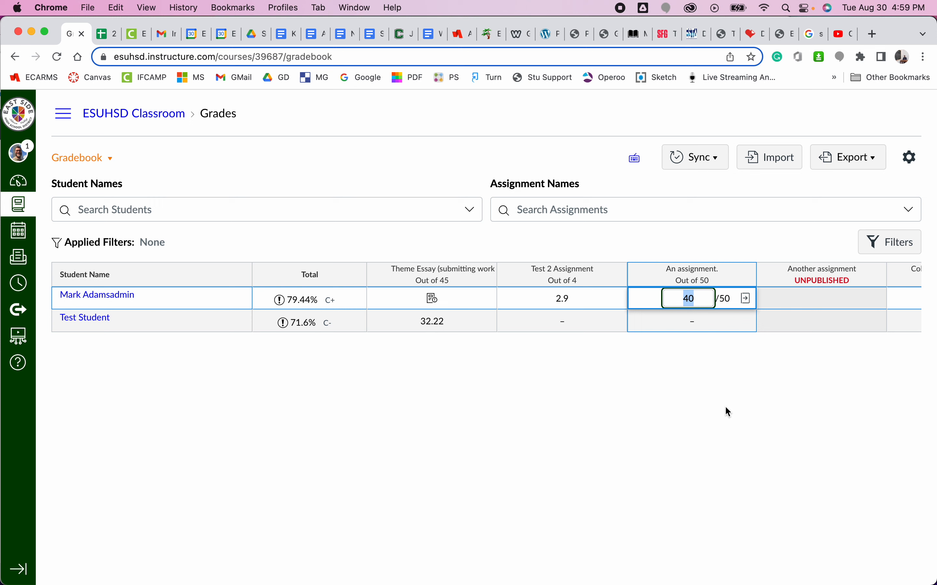
pyautogui.write('45')
pyautogui.click(736, 463)
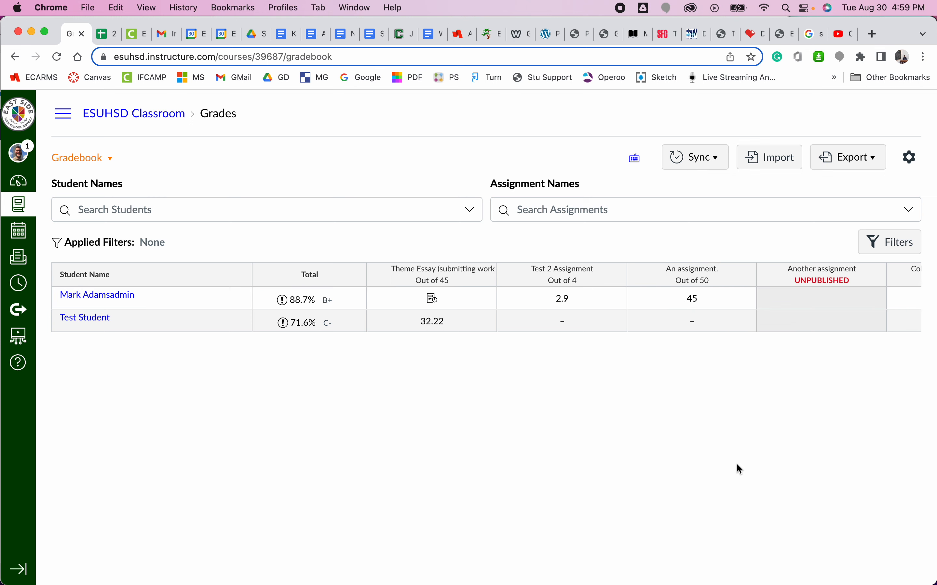